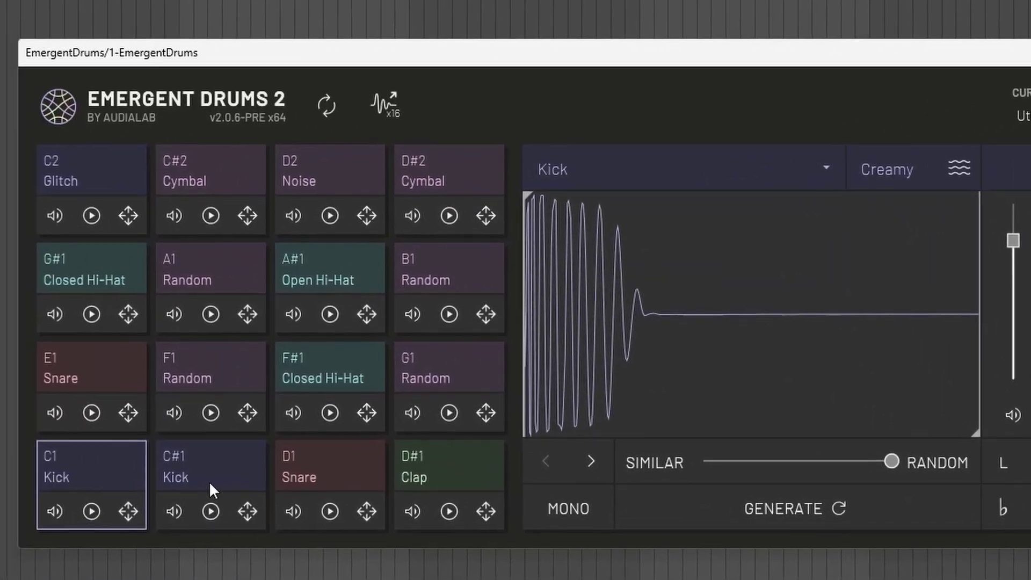
Step: Audition the C#1 Kick, D1 Snare and D#1 Clap pads, then return to pad C1
{"action": "left_click", "coordinate": [171, 421]}
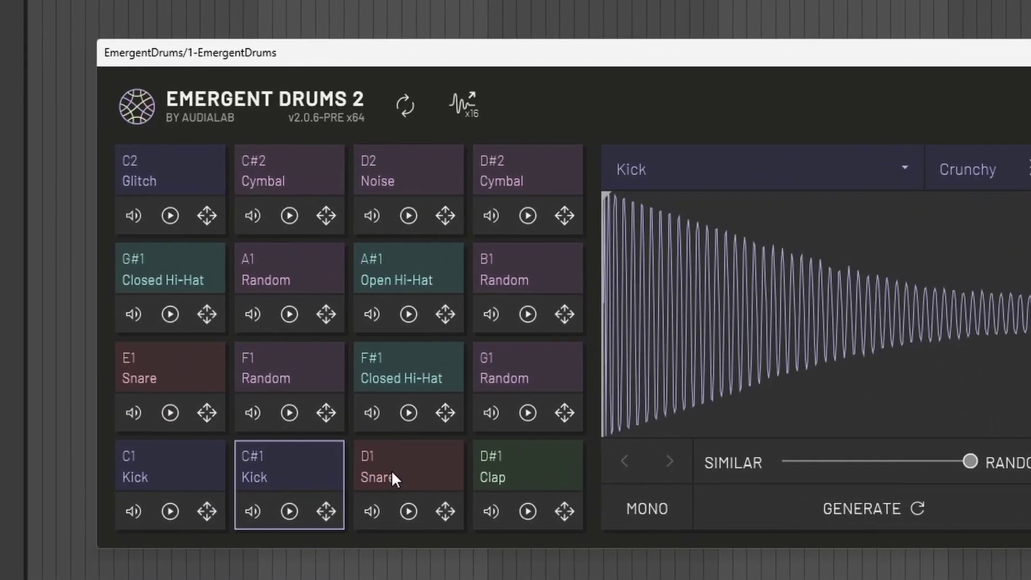
{"action": "left_click", "coordinate": [264, 411]}
{"action": "left_click", "coordinate": [497, 457]}
{"action": "left_click", "coordinate": [221, 459]}
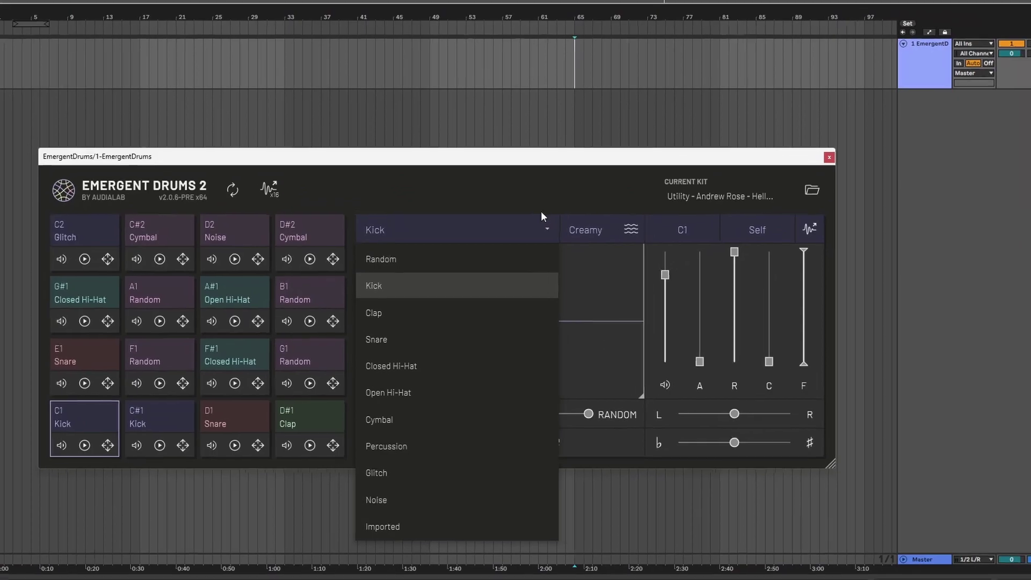
Step: Keep the Creamy character and switch pad C1's drum type from Kick to Clap
{"action": "left_click", "coordinate": [540, 215]}
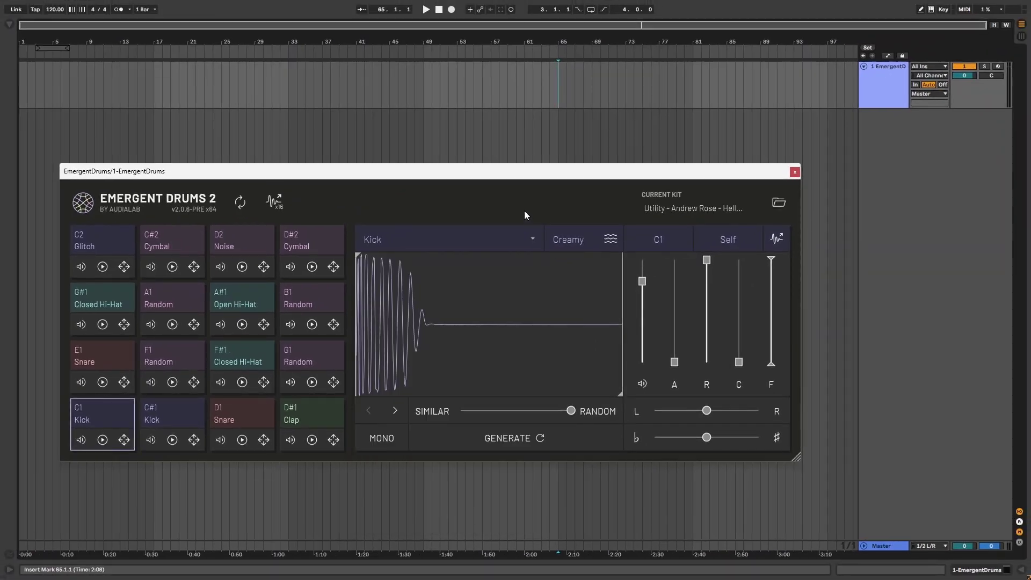
{"action": "left_click", "coordinate": [601, 230]}
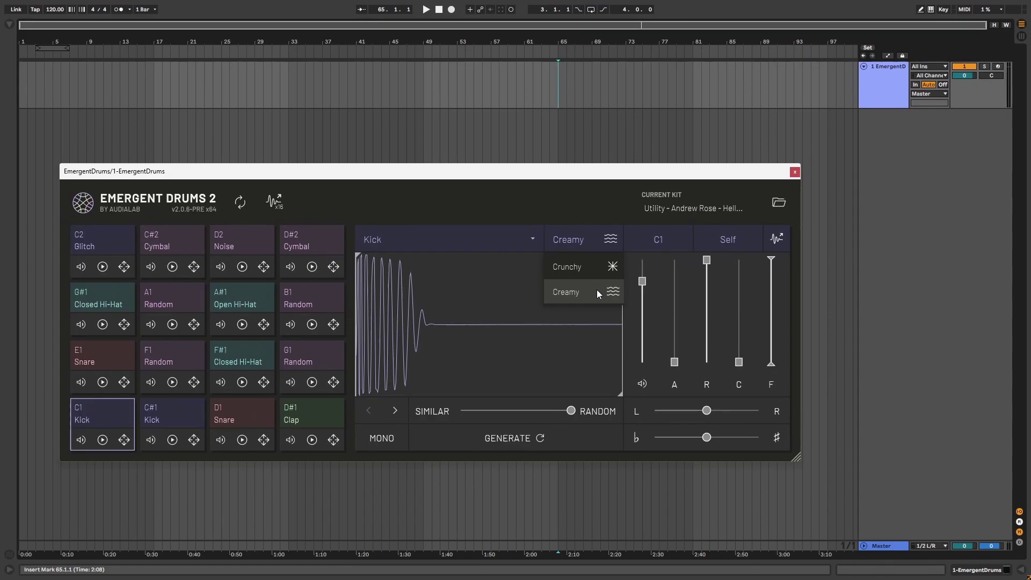
{"action": "left_click", "coordinate": [597, 289]}
{"action": "left_click", "coordinate": [507, 240]}
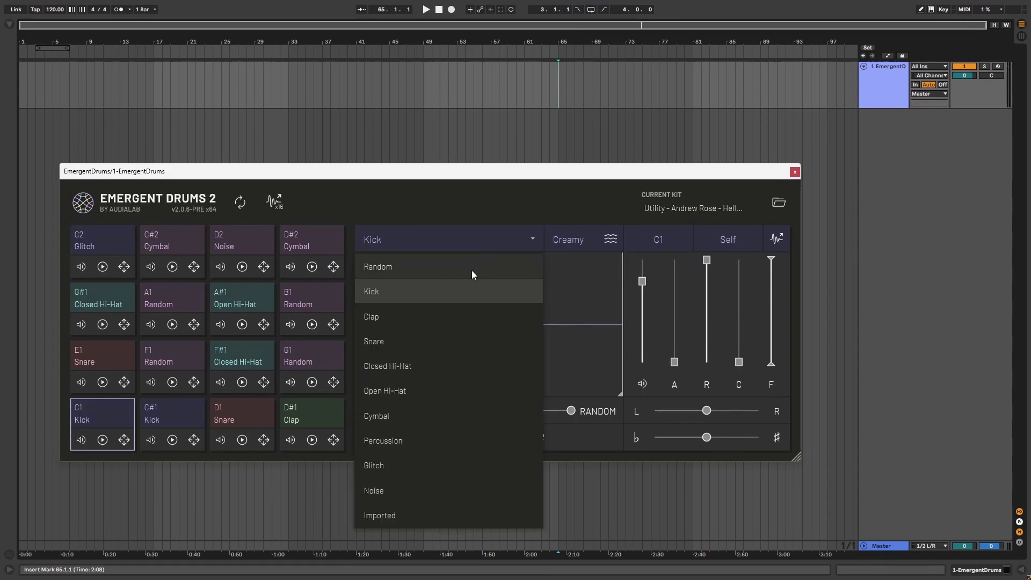
{"action": "left_click", "coordinate": [412, 324]}
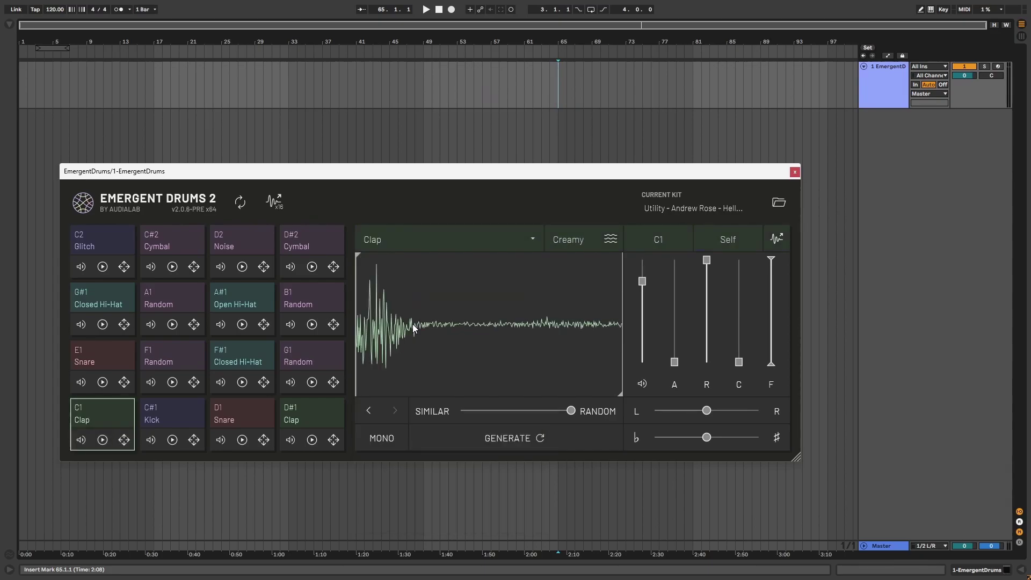
Step: Generate a new C1 clap with Similar–Random at about 0.437 and browse the generated variations
{"action": "left_click", "coordinate": [413, 324]}
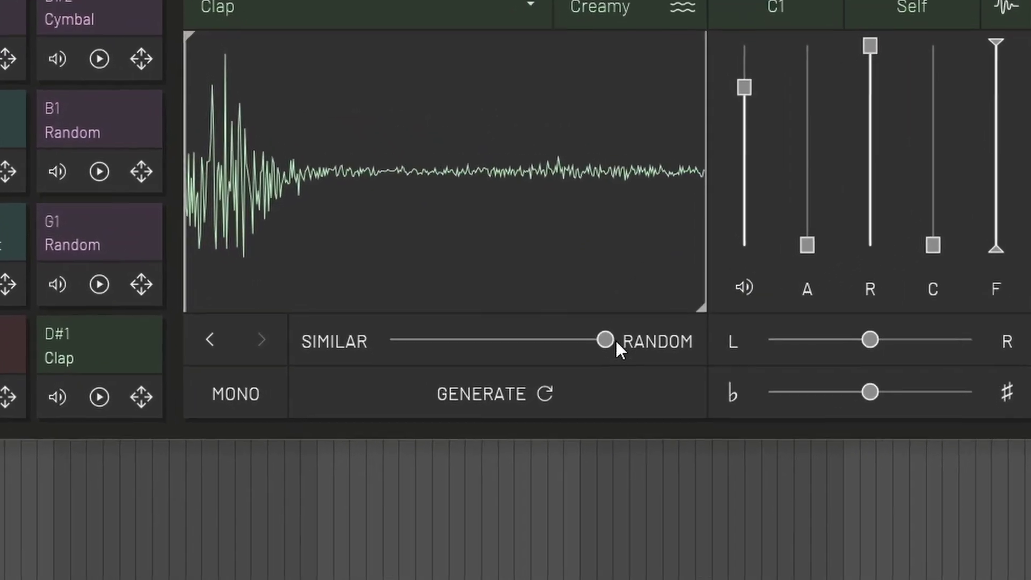
{"action": "left_click_drag", "start_coordinate": [608, 338], "coordinate": [493, 328]}
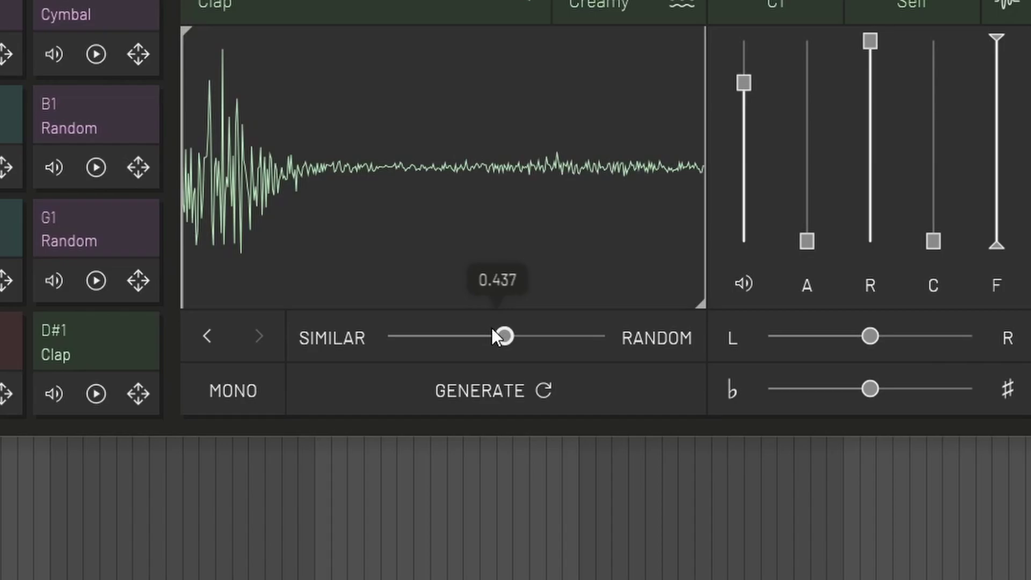
{"action": "left_click", "coordinate": [512, 382]}
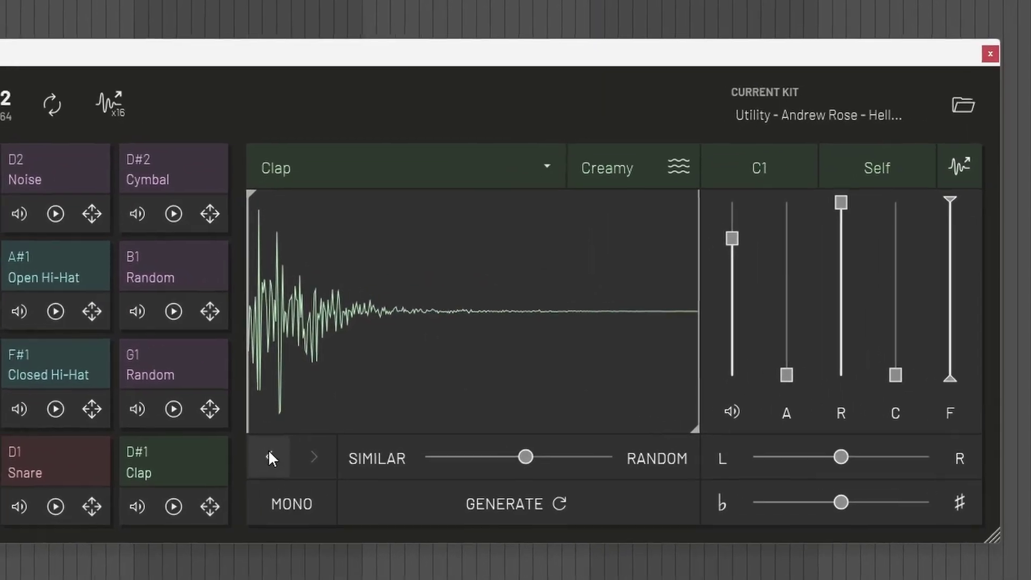
{"action": "left_click", "coordinate": [368, 410]}
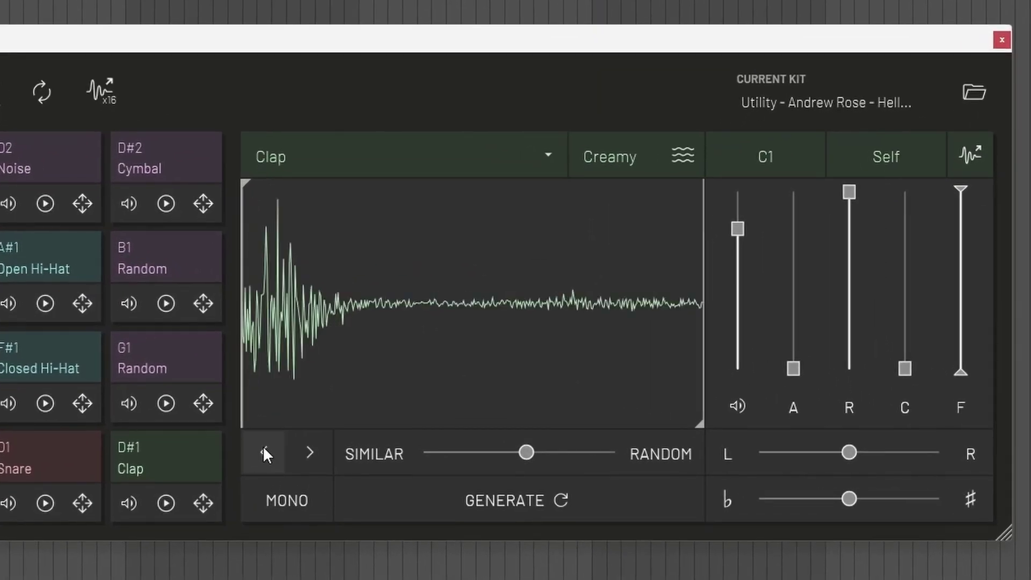
{"action": "left_click", "coordinate": [308, 448]}
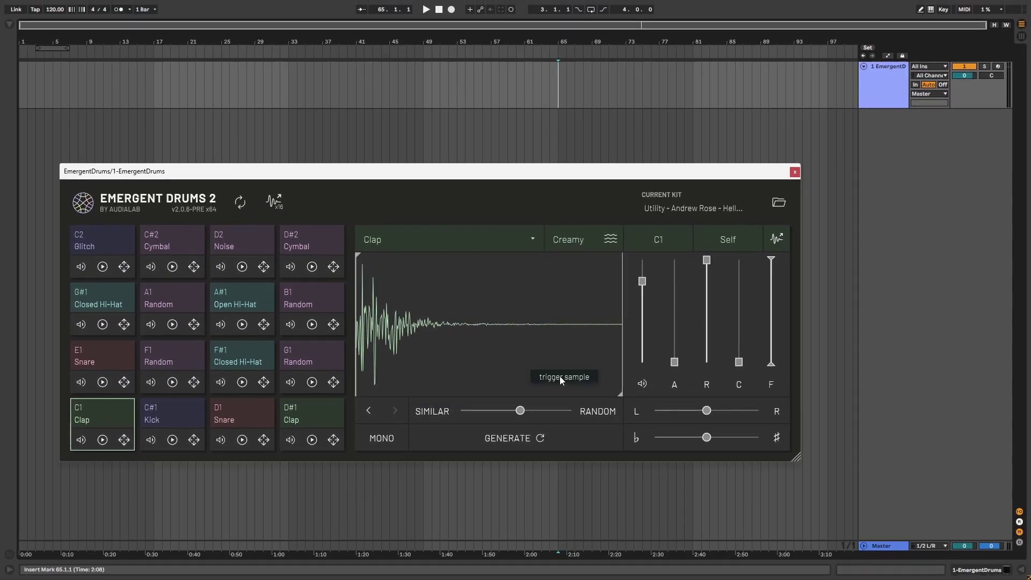
Step: Trim the clap's sample end and shorten its release to about 1.1 s
{"action": "mouse_move", "coordinate": [621, 336]}
{"action": "left_mouse_down"}
{"action": "mouse_move", "coordinate": [463, 338]}
{"action": "mouse_move", "coordinate": [470, 317]}
{"action": "left_mouse_up"}
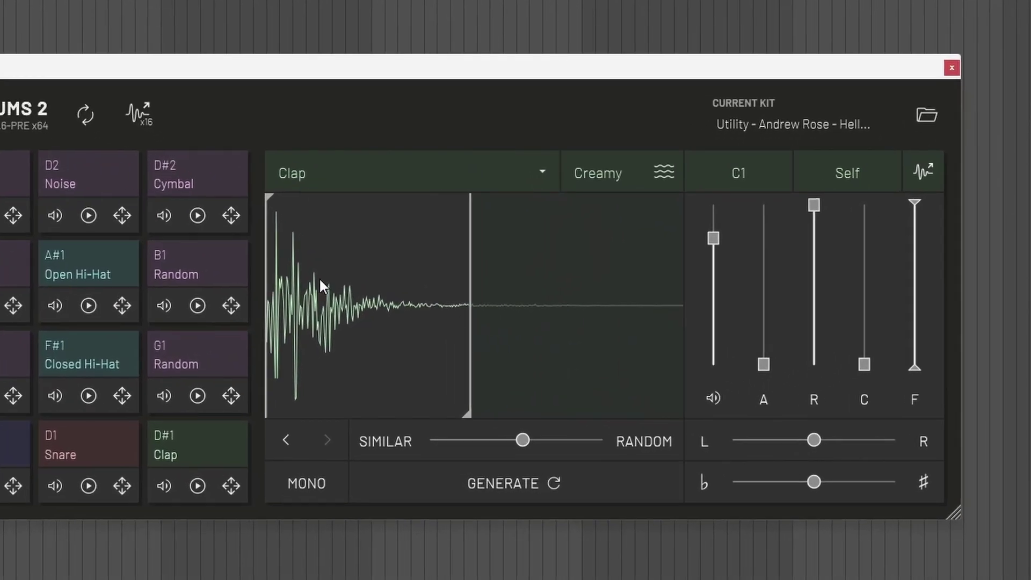
{"action": "mouse_move", "coordinate": [265, 239]}
{"action": "left_mouse_down"}
{"action": "mouse_move", "coordinate": [425, 242]}
{"action": "mouse_move", "coordinate": [322, 241]}
{"action": "mouse_move", "coordinate": [240, 261]}
{"action": "left_mouse_up"}
{"action": "left_click_drag", "start_coordinate": [814, 209], "coordinate": [823, 312]}
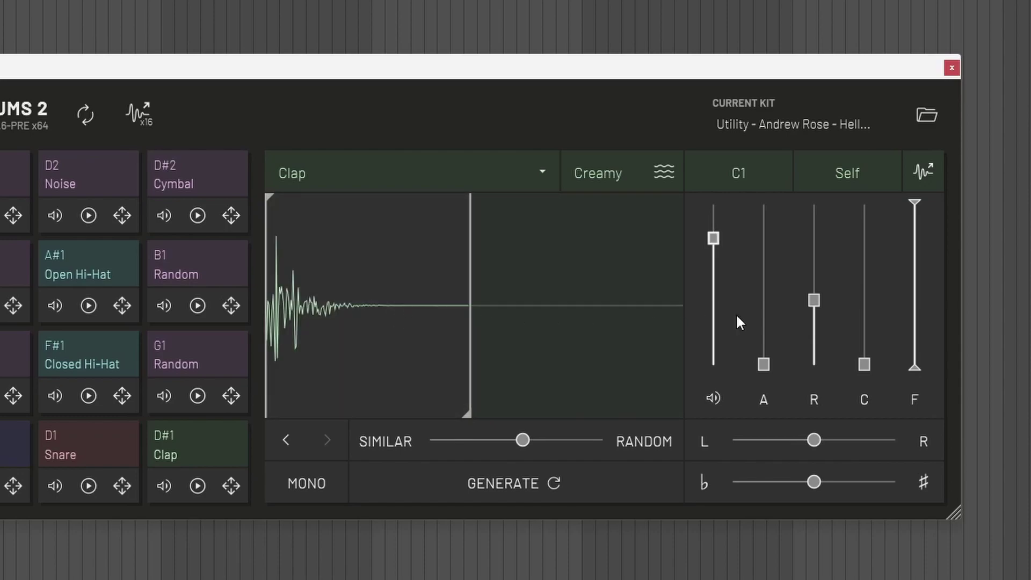
{"action": "left_click_drag", "start_coordinate": [816, 301], "coordinate": [822, 279]}
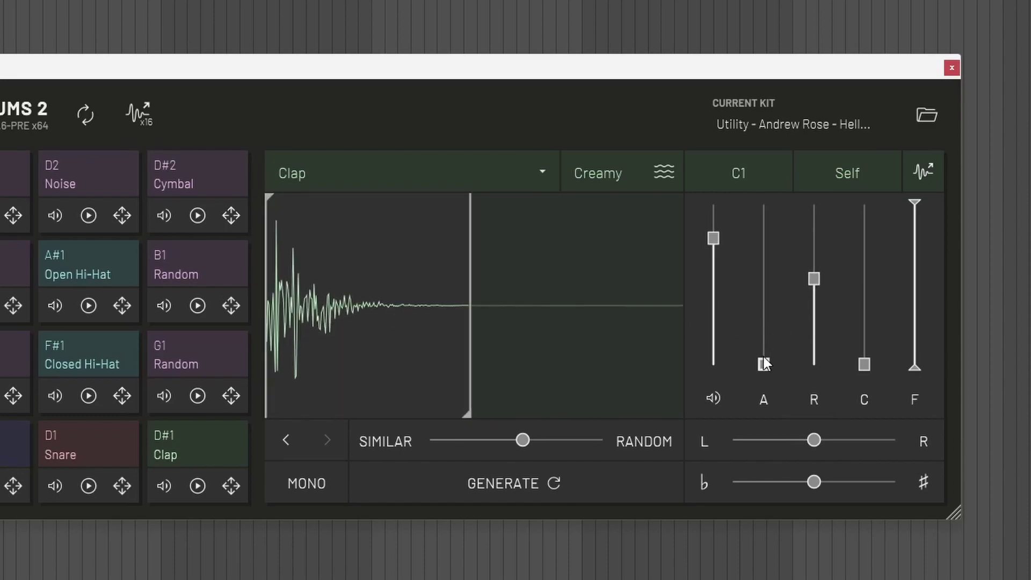
Step: Soften the clap's attack, boost the C level to 5.8 dB, and raise the low filter cutoff
{"action": "left_click_drag", "start_coordinate": [763, 361], "coordinate": [850, 370]}
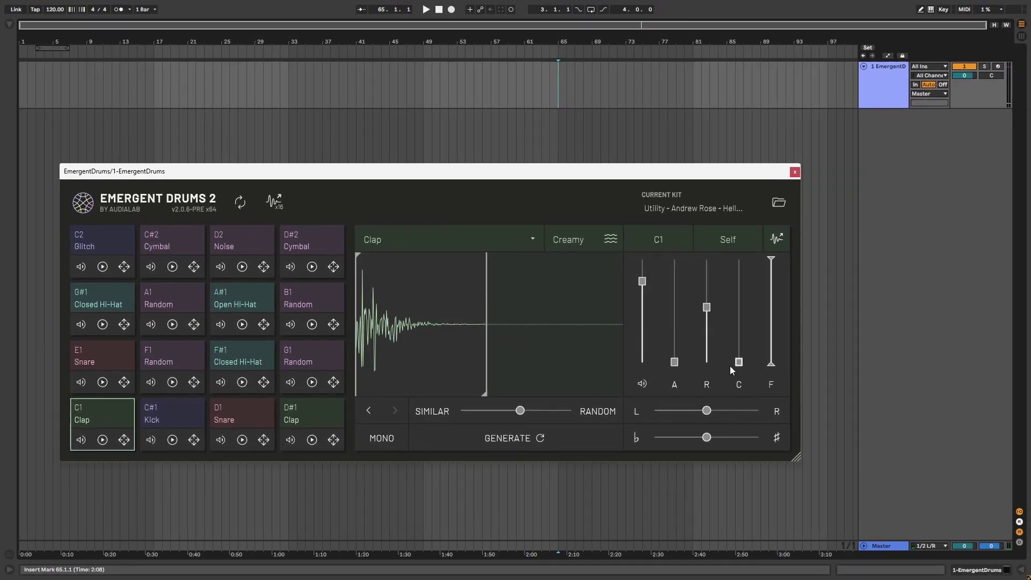
{"action": "mouse_move", "coordinate": [740, 362]}
{"action": "left_mouse_down"}
{"action": "mouse_move", "coordinate": [745, 305]}
{"action": "mouse_move", "coordinate": [743, 344]}
{"action": "left_mouse_up"}
{"action": "left_click_drag", "start_coordinate": [776, 262], "coordinate": [775, 306]}
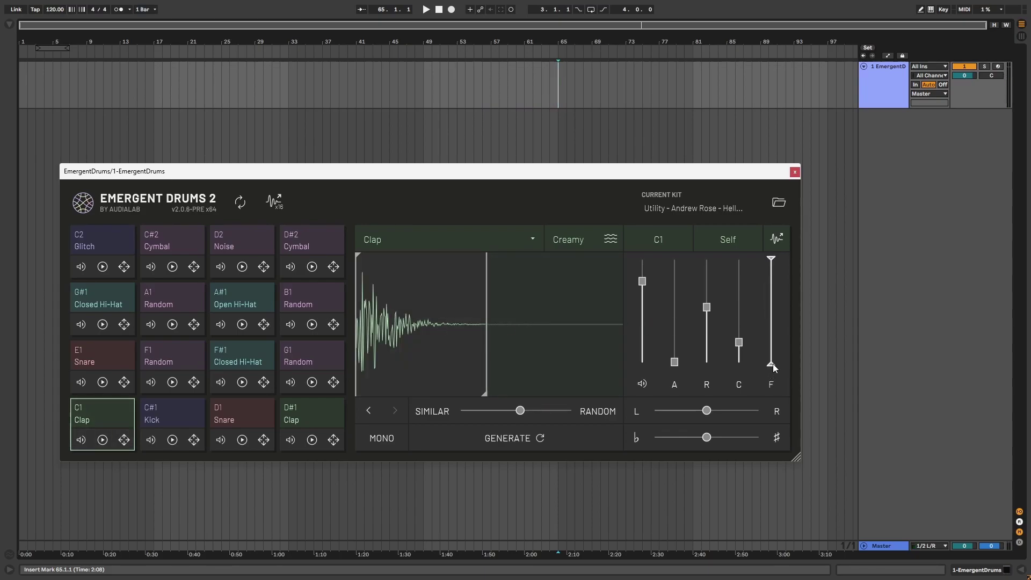
{"action": "left_click_drag", "start_coordinate": [772, 362], "coordinate": [777, 322]}
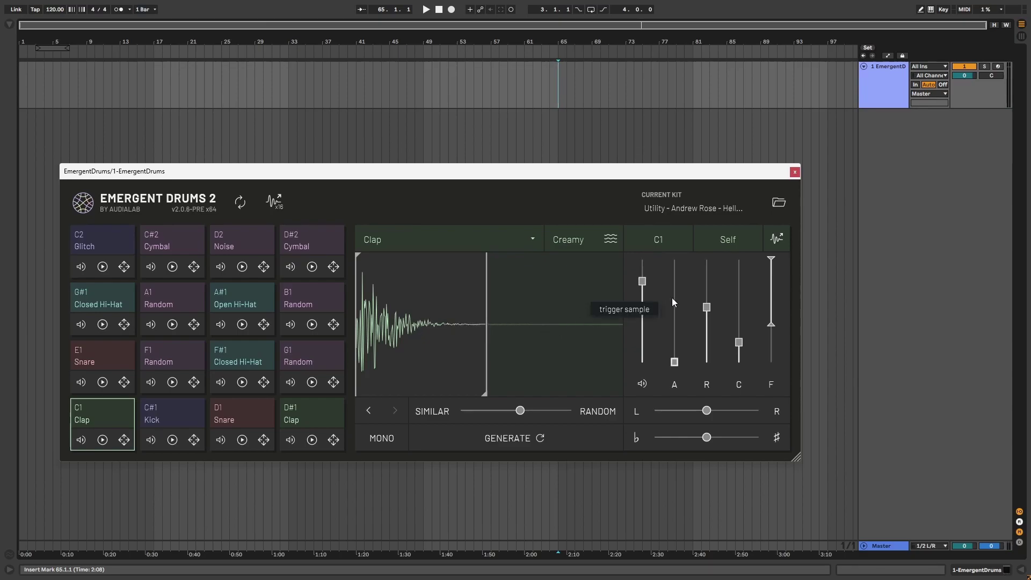
Step: Export the C1 clap to a new Ableton track as an emergent-clap clip at bar 97 and select it
{"action": "left_click_drag", "start_coordinate": [781, 239], "coordinate": [833, 123]}
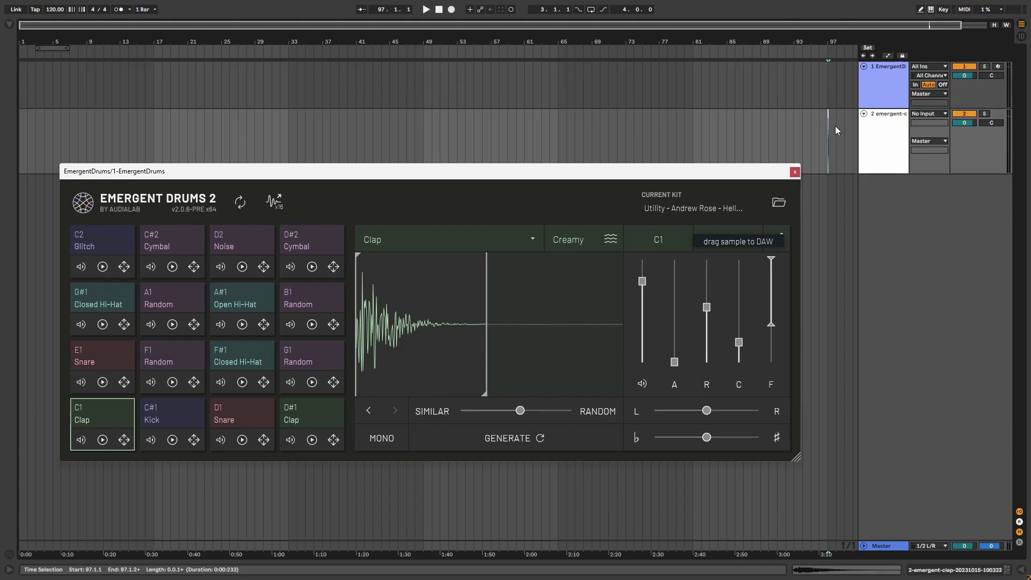
{"action": "key", "text": "z"}
{"action": "left_click", "coordinate": [398, 111]}
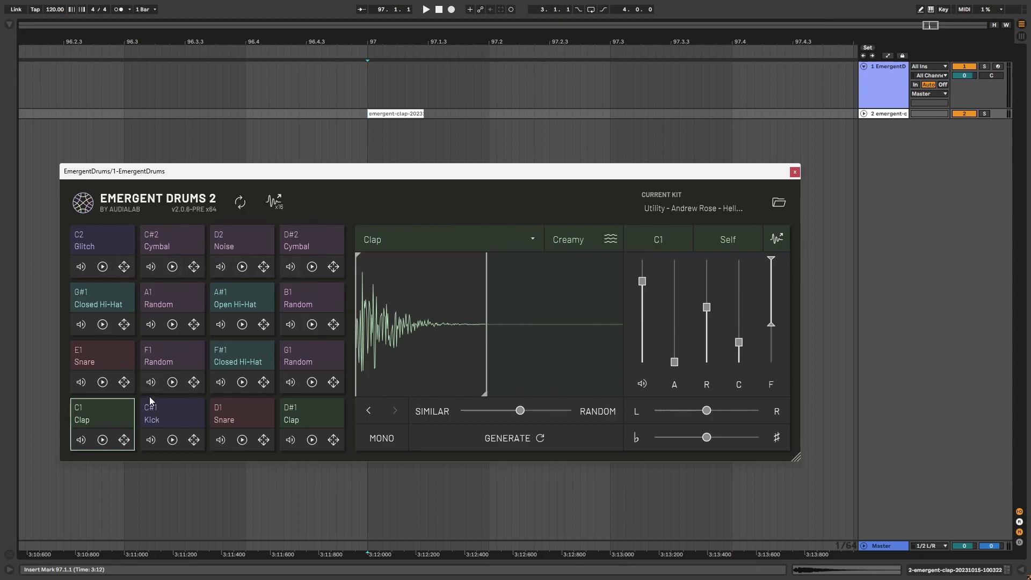
Step: Copy pad C1's clap settings and paste them onto the other pads
{"action": "right_click", "coordinate": [101, 414]}
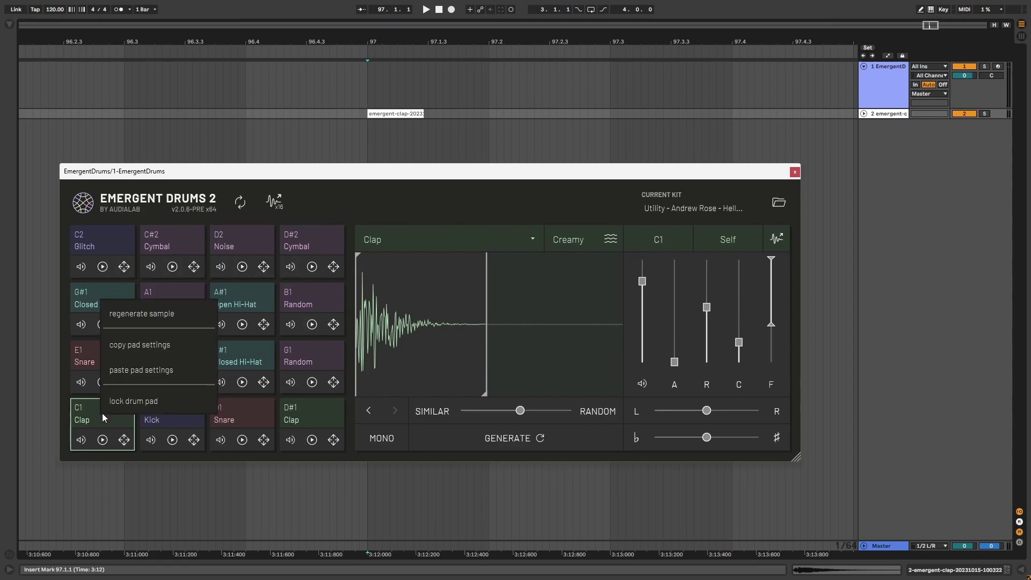
{"action": "left_click", "coordinate": [139, 344]}
{"action": "right_click", "coordinate": [179, 414]}
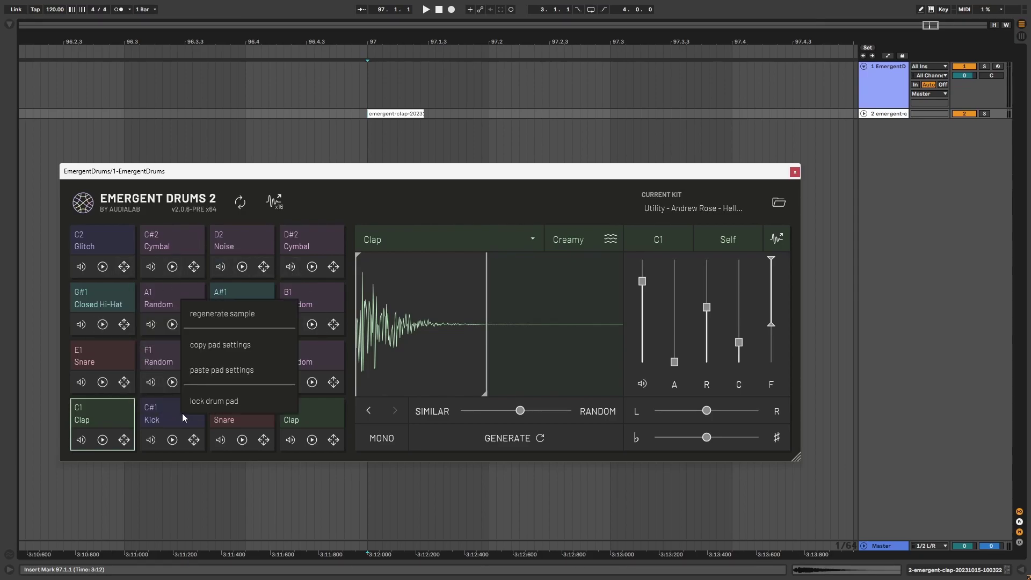
{"action": "left_click", "coordinate": [210, 370]}
{"action": "right_click", "coordinate": [241, 417]}
{"action": "left_click", "coordinate": [208, 370]}
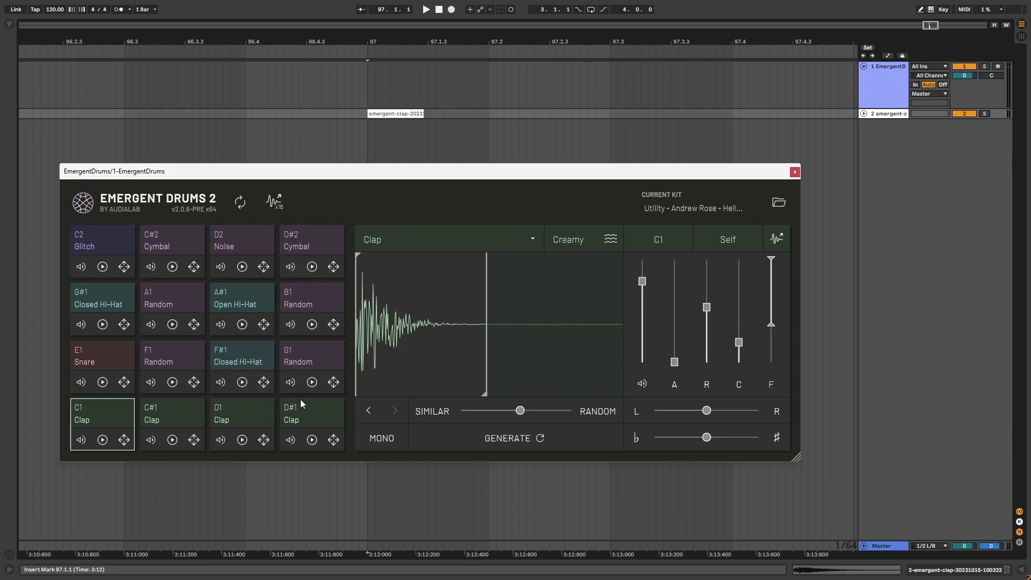
{"action": "right_click", "coordinate": [310, 399]}
{"action": "left_click", "coordinate": [233, 357]}
{"action": "right_click", "coordinate": [239, 416]}
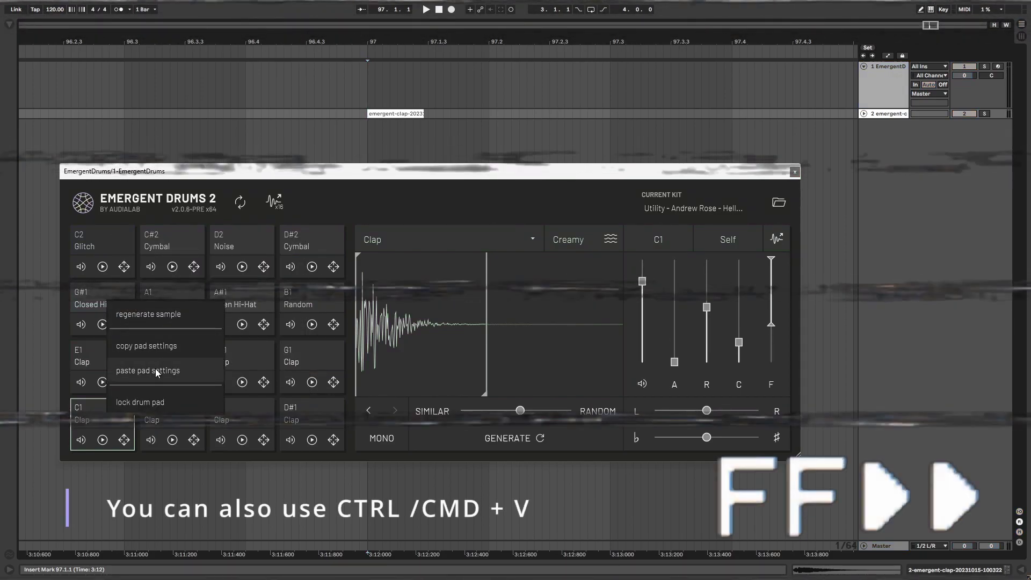
{"action": "left_click", "coordinate": [234, 378]}
{"action": "right_click", "coordinate": [241, 252]}
{"action": "left_click", "coordinate": [309, 298]}
{"action": "right_click", "coordinate": [189, 276]}
{"action": "left_click", "coordinate": [226, 376]}
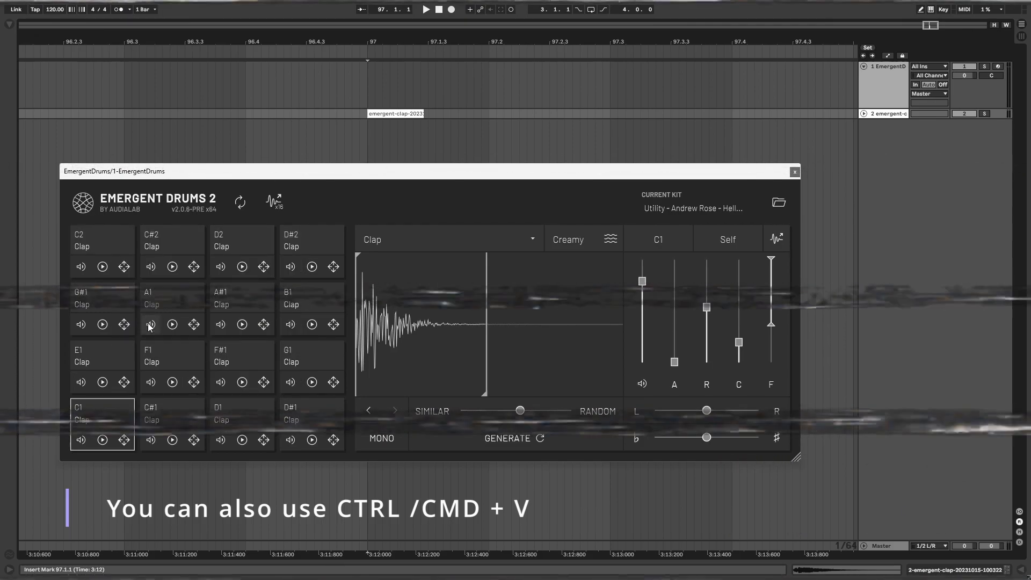
Step: Lock the C1 pad against regeneration
{"action": "right_click", "coordinate": [109, 416]}
{"action": "left_click", "coordinate": [119, 414]}
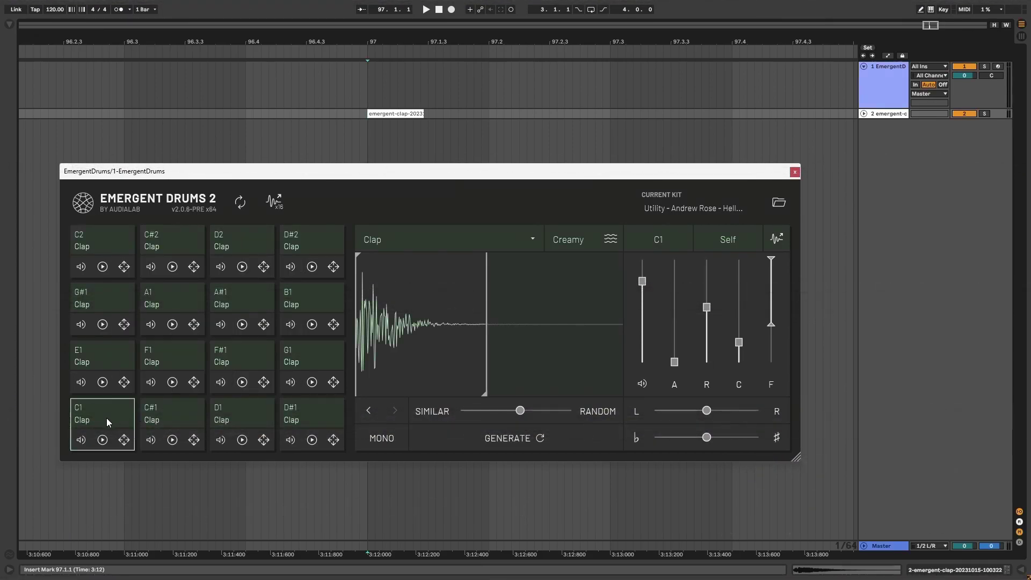
{"action": "right_click", "coordinate": [106, 418]}
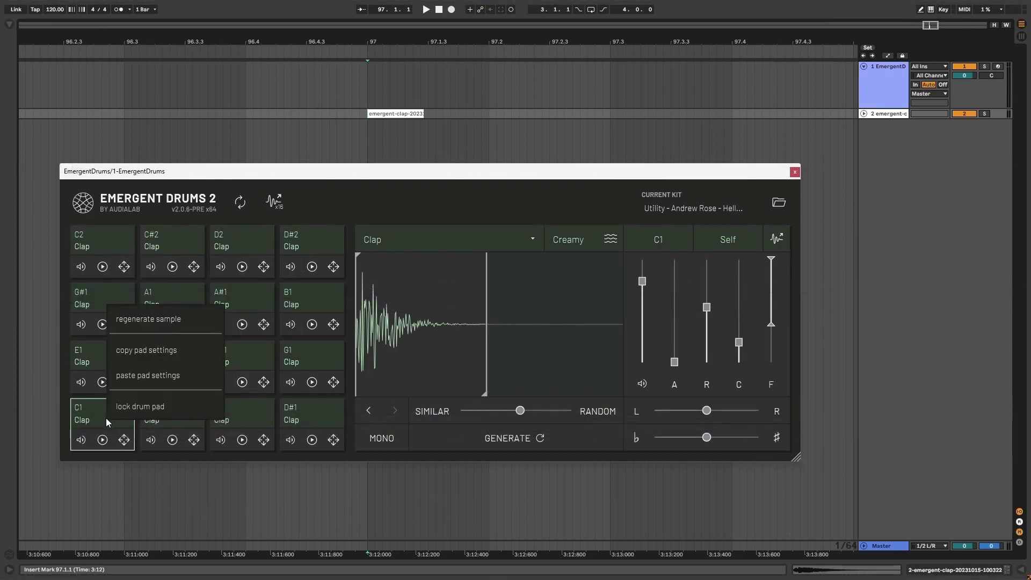
{"action": "left_click", "coordinate": [155, 408]}
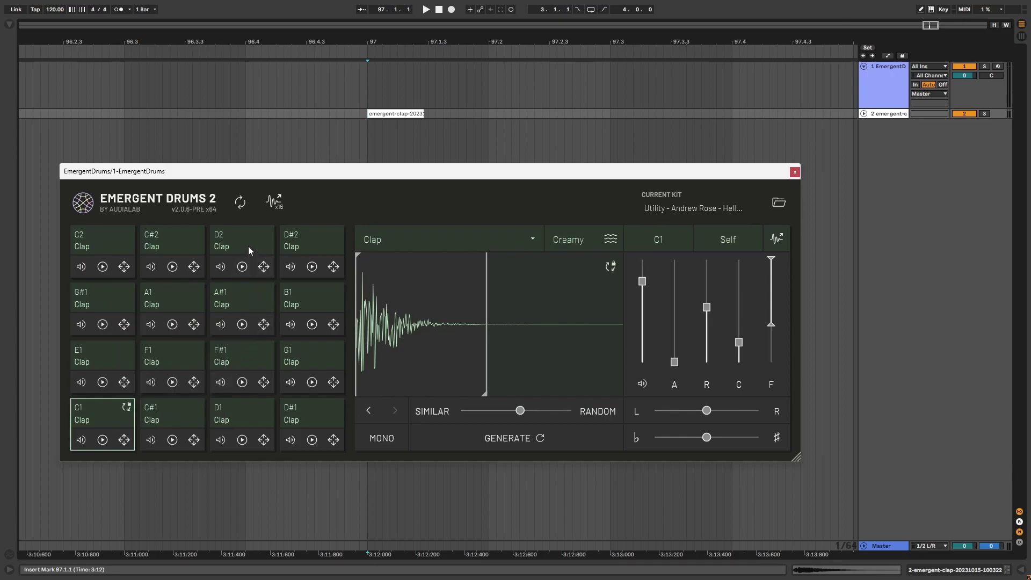
Step: Regenerate all unlocked pads and audition the new C#1, D1 and D#1 claps
{"action": "left_click", "coordinate": [240, 204]}
{"action": "left_click", "coordinate": [159, 407]}
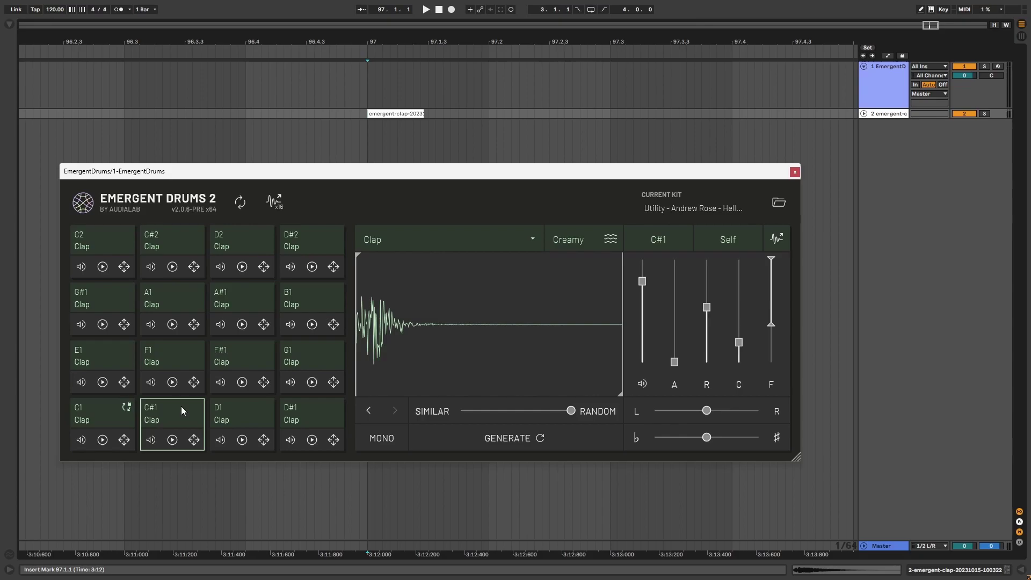
{"action": "left_click", "coordinate": [263, 409]}
{"action": "left_click", "coordinate": [317, 407]}
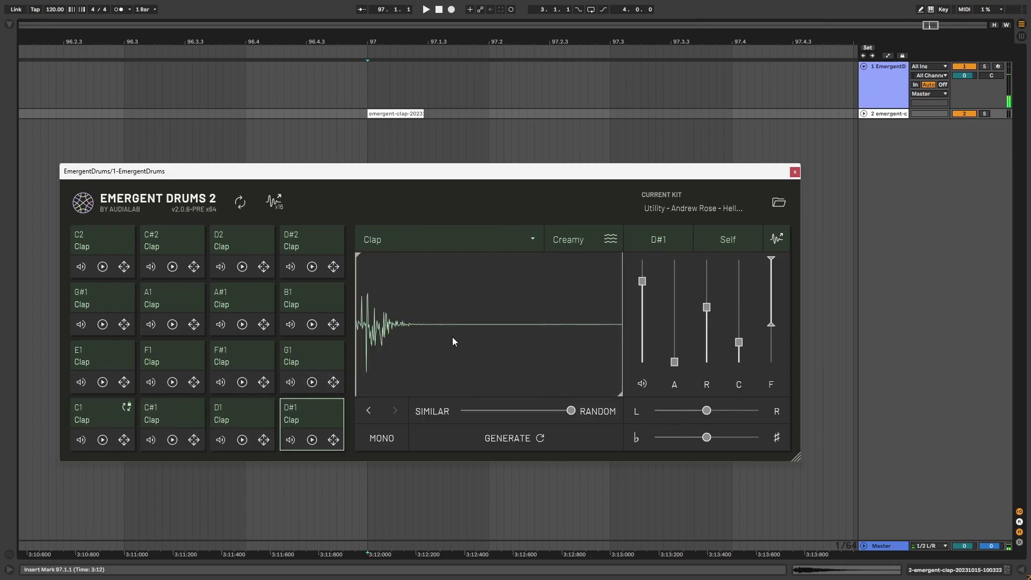
Step: Regenerate D1's clap with the Similar–Random balance at 0.218
{"action": "left_click", "coordinate": [236, 411]}
{"action": "left_click_drag", "start_coordinate": [571, 411], "coordinate": [490, 411]}
{"action": "left_click", "coordinate": [512, 431]}
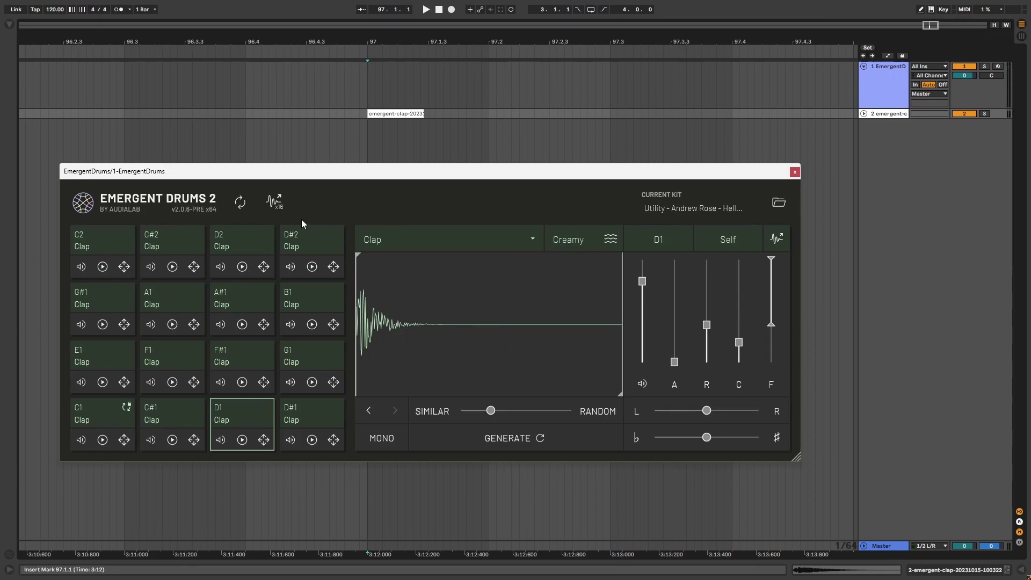
Step: Export all sixteen pad claps as consecutive clips on a third track starting near bar 97
{"action": "left_click_drag", "start_coordinate": [277, 207], "coordinate": [491, 124]}
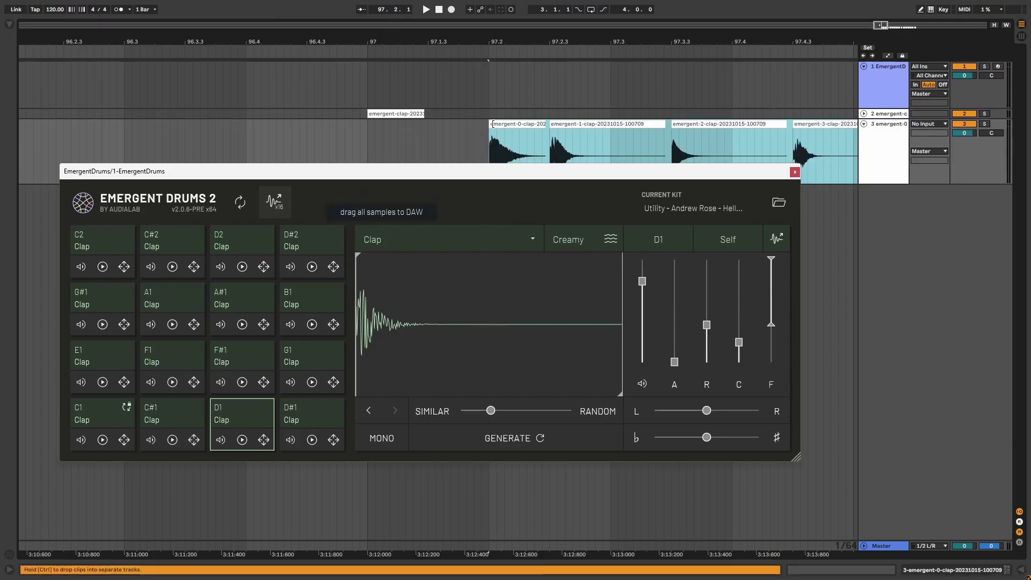
{"action": "key", "text": "z"}
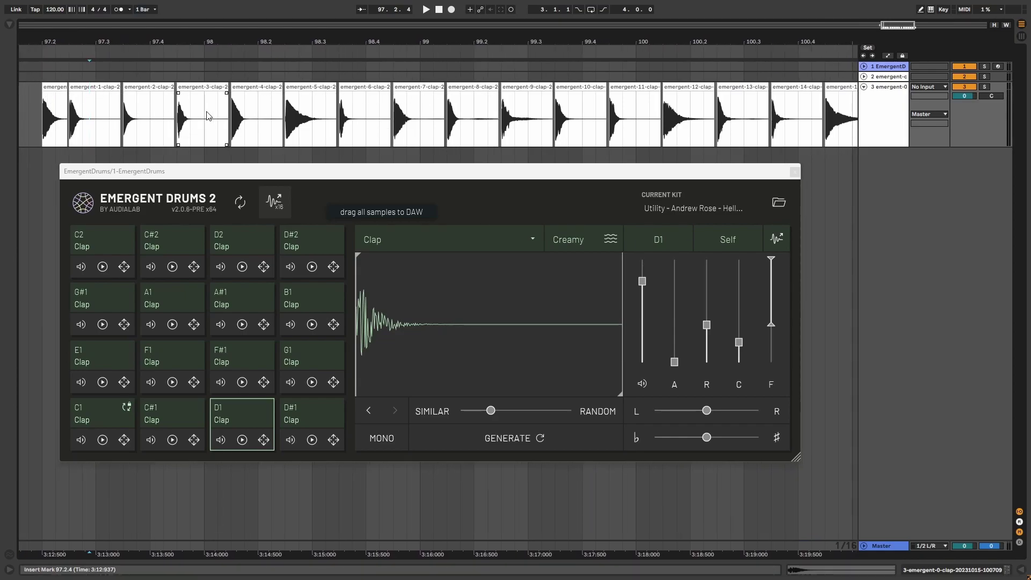
{"action": "key", "text": "x"}
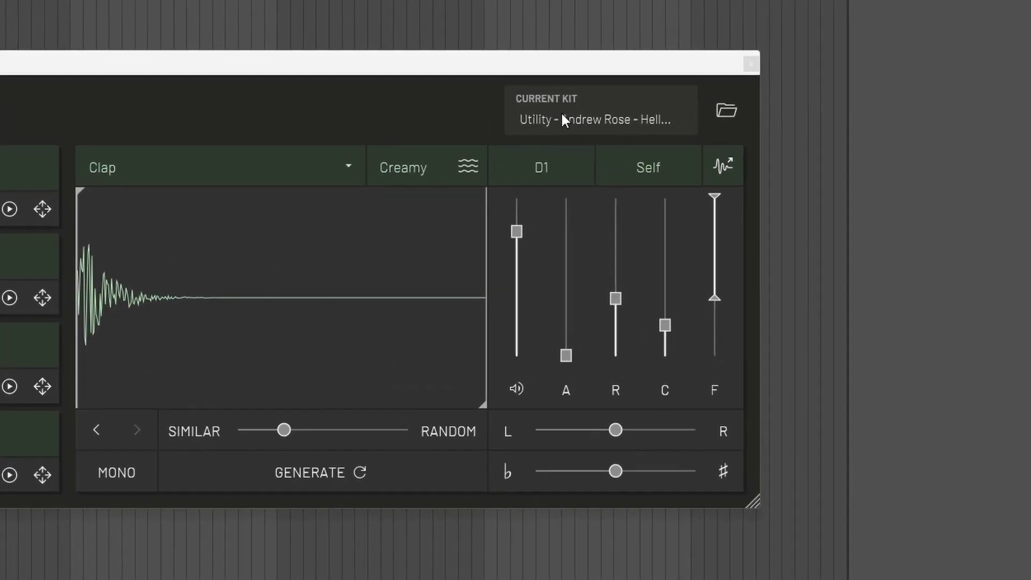
Step: Load the ED 2 Dubstep kit and audition its Kick pad
{"action": "left_click", "coordinate": [563, 118]}
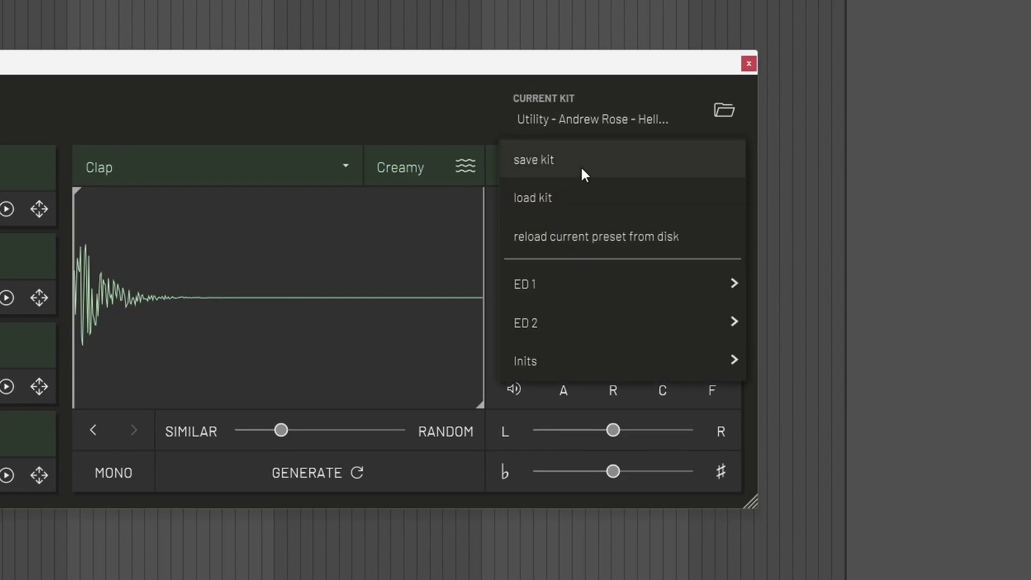
{"action": "mouse_move", "coordinate": [592, 325]}
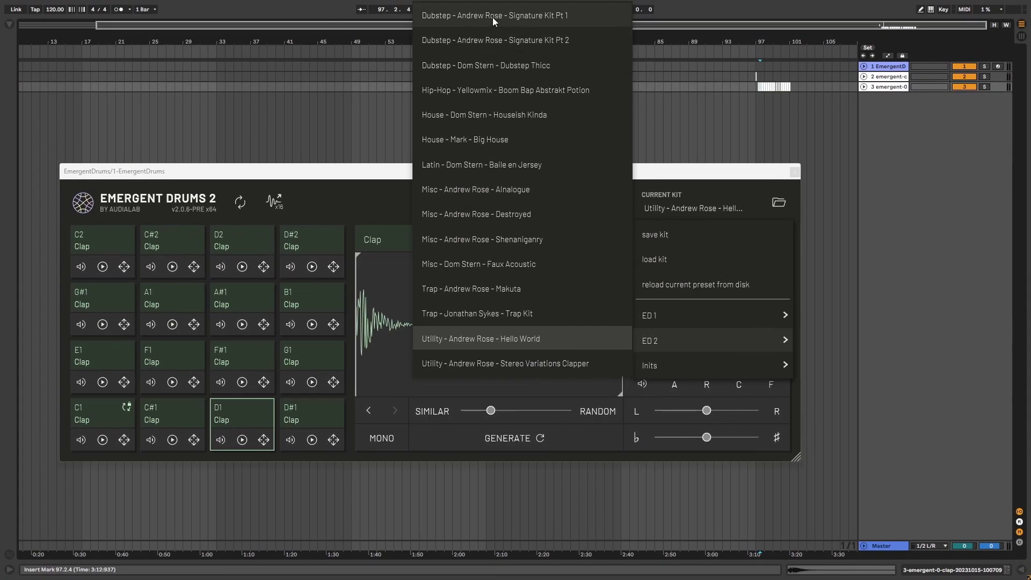
{"action": "left_click", "coordinate": [492, 17]}
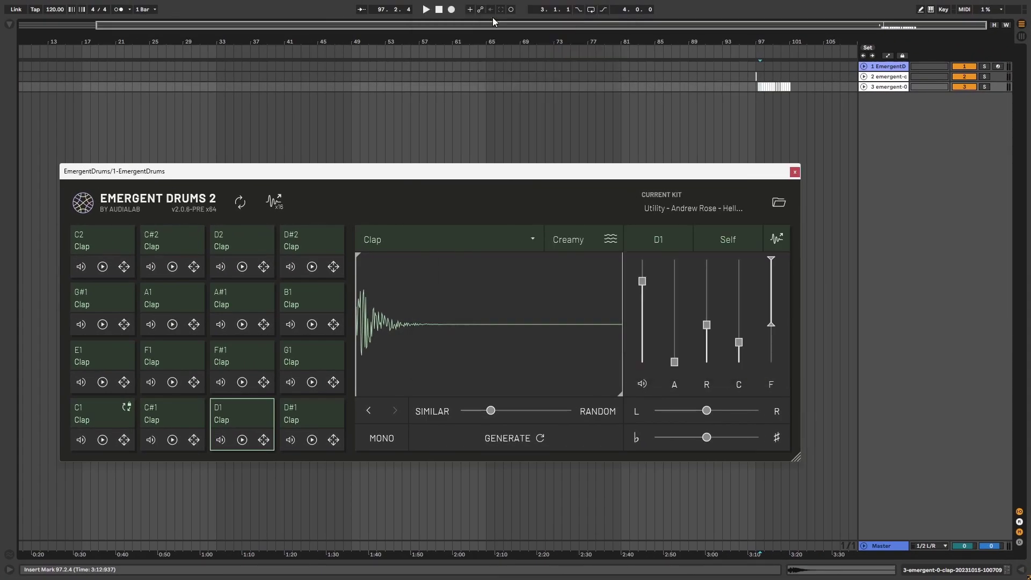
{"action": "left_click", "coordinate": [103, 440]}
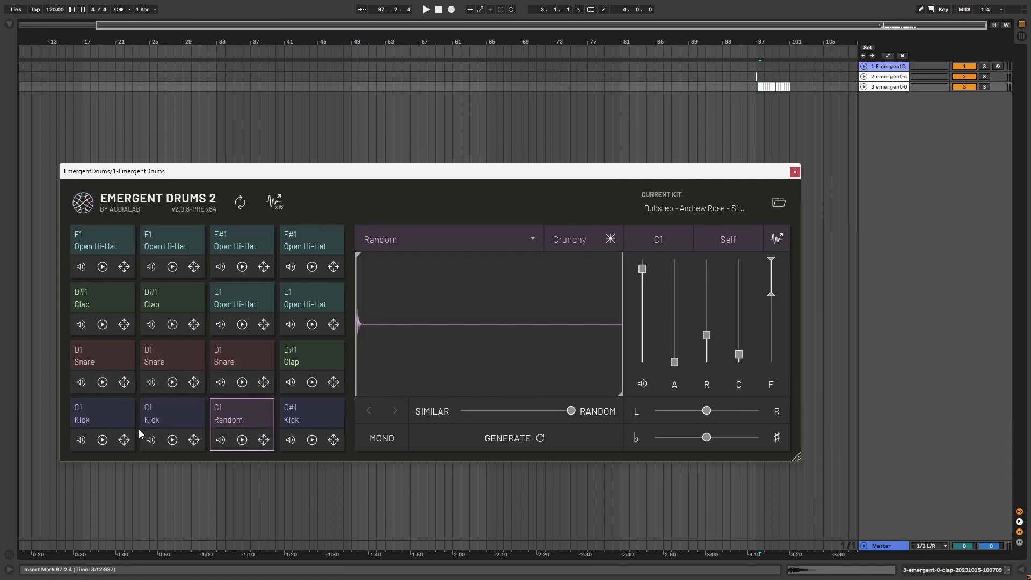
Step: Inspect the two C1 Kick pads, the C1 Random pad and its note choices
{"action": "left_click", "coordinate": [113, 420]}
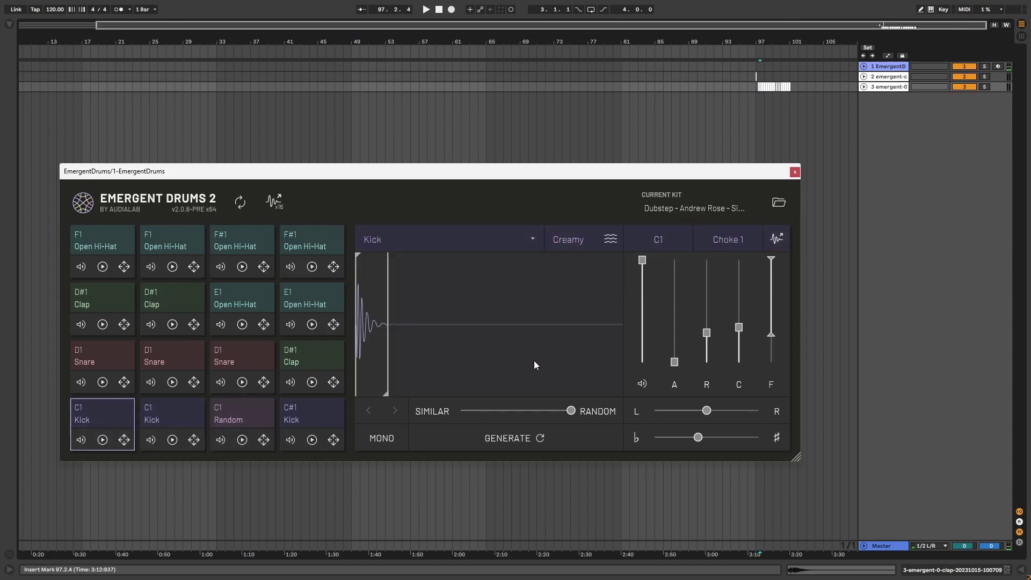
{"action": "left_click", "coordinate": [185, 412]}
{"action": "left_click", "coordinate": [247, 414]}
{"action": "left_click", "coordinate": [675, 240]}
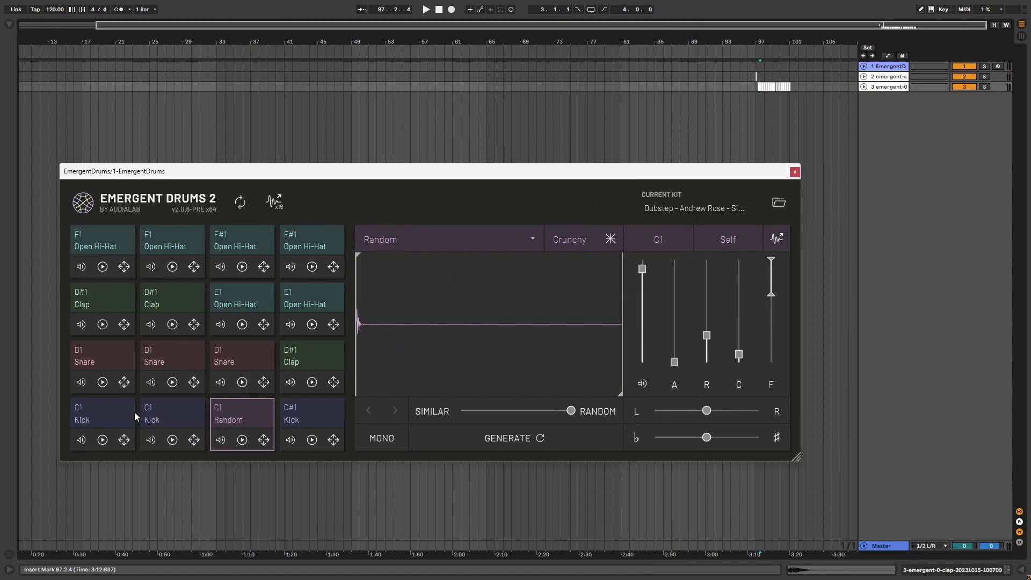
{"action": "left_click", "coordinate": [101, 415]}
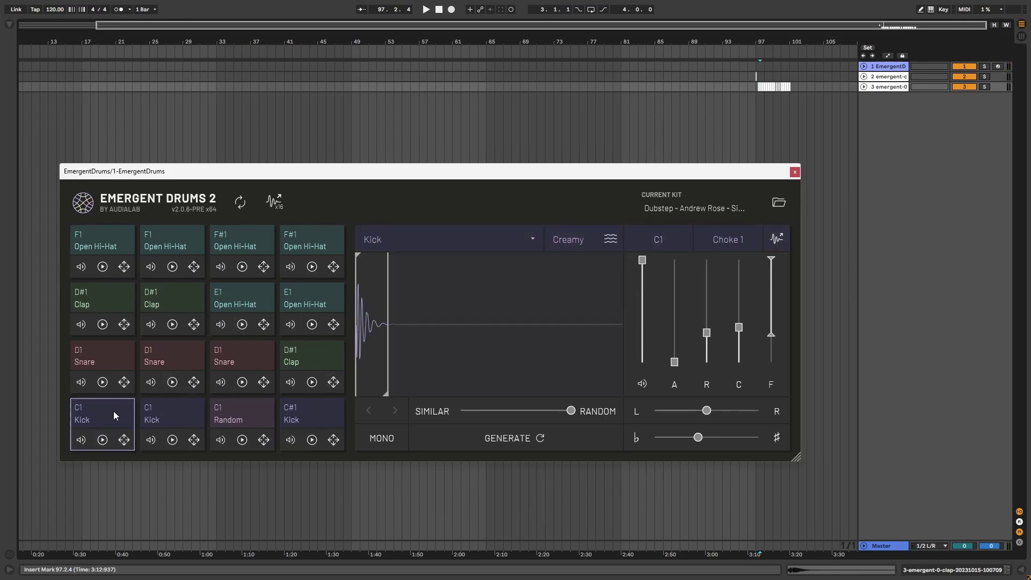
Step: Toggle the first C1 Kick pad's mute and open it, showing Kick, Creamy, Choke 1
{"action": "left_click", "coordinate": [179, 418]}
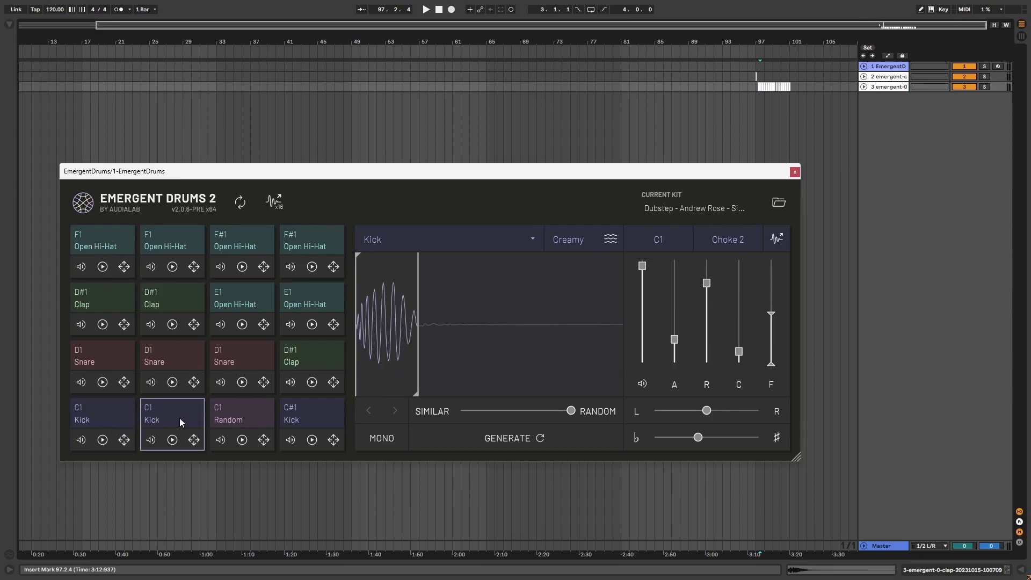
{"action": "left_click", "coordinate": [224, 420]}
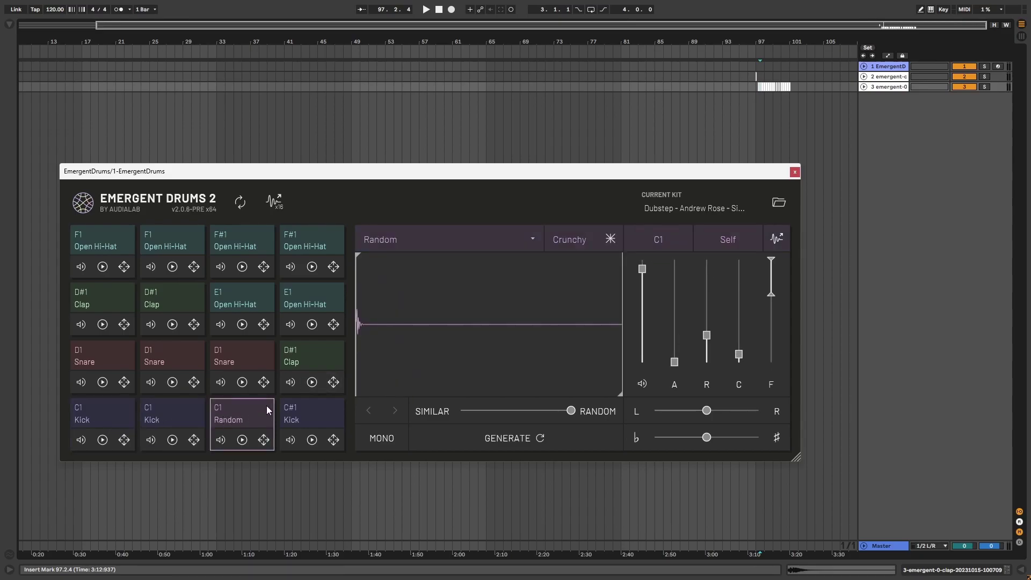
{"action": "left_click", "coordinate": [102, 439]}
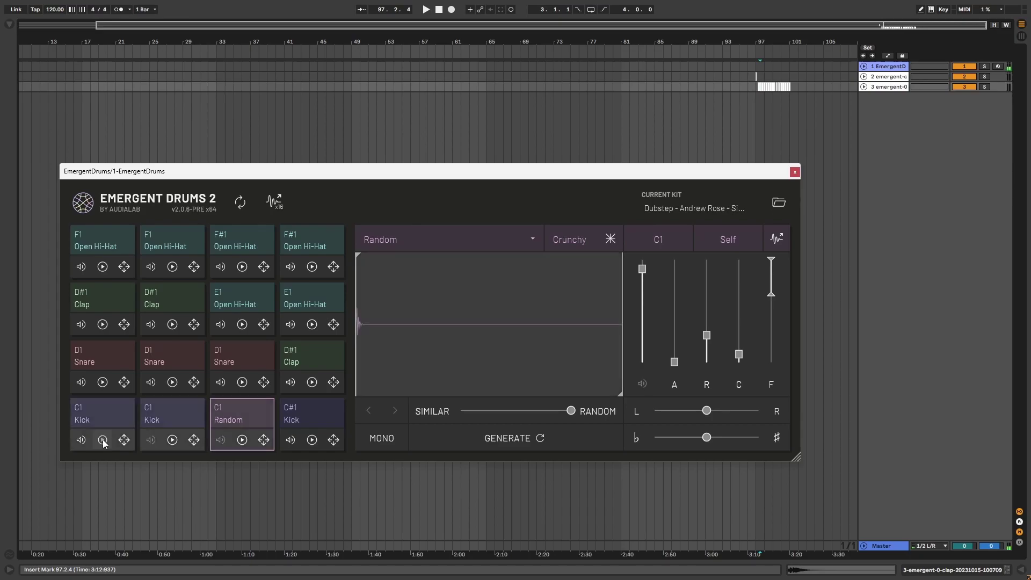
{"action": "left_click", "coordinate": [80, 439]}
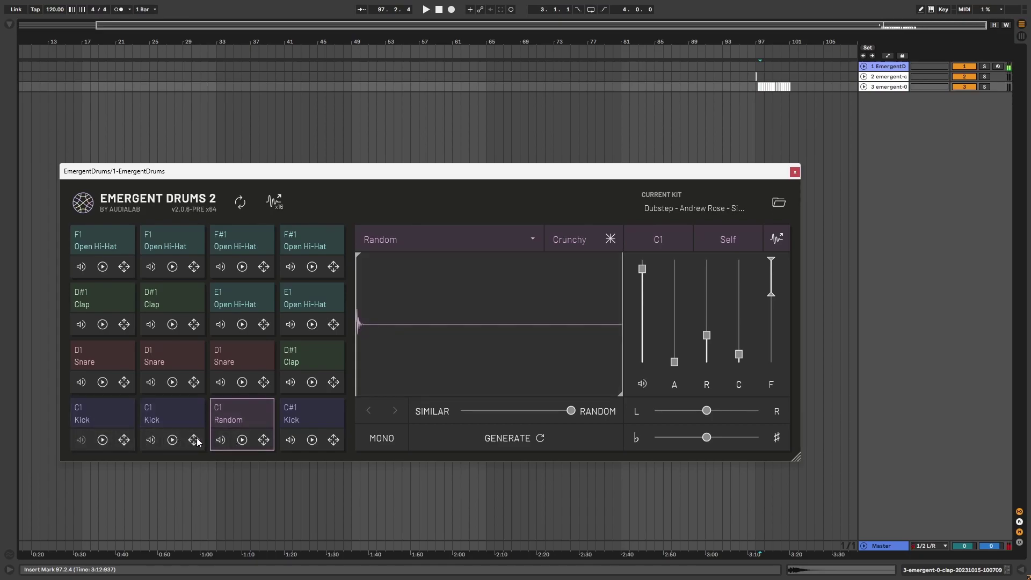
{"action": "left_click", "coordinate": [80, 439]}
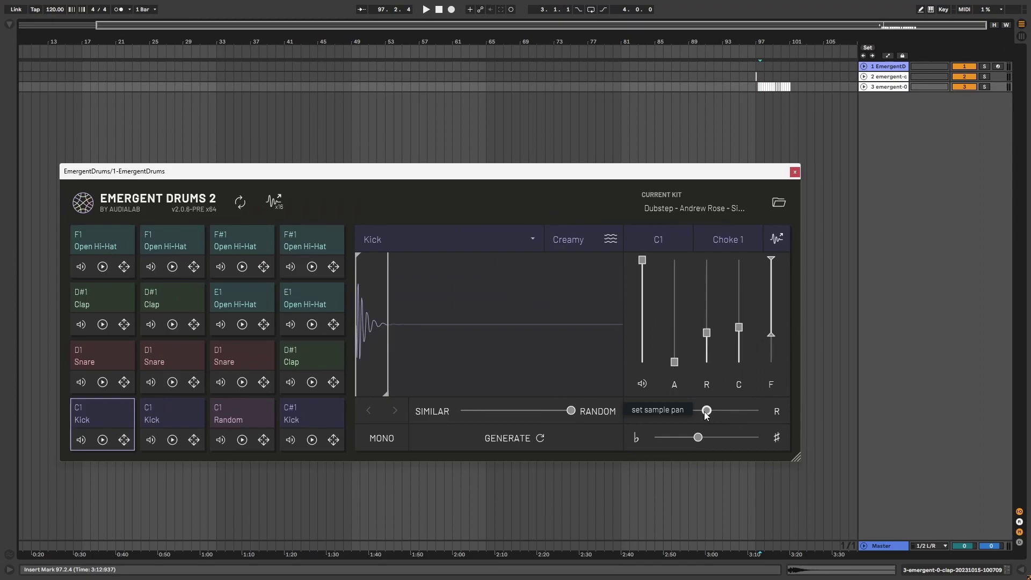
Step: Import a tom sample in place of the D#1 Clap and audition it on D2
{"action": "left_click", "coordinate": [94, 298]}
{"action": "left_click", "coordinate": [414, 239]}
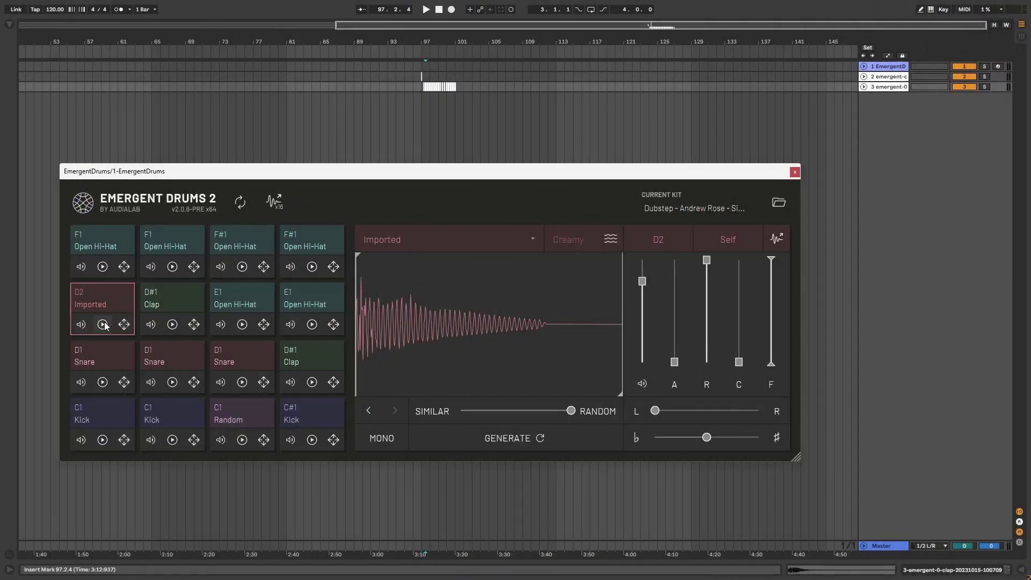
{"action": "left_click", "coordinate": [102, 324]}
Step: Generate a closer-to-original tom variation and copy the tom across the row-two pads
{"action": "left_click_drag", "start_coordinate": [573, 411], "coordinate": [514, 418]}
{"action": "left_click", "coordinate": [512, 432]}
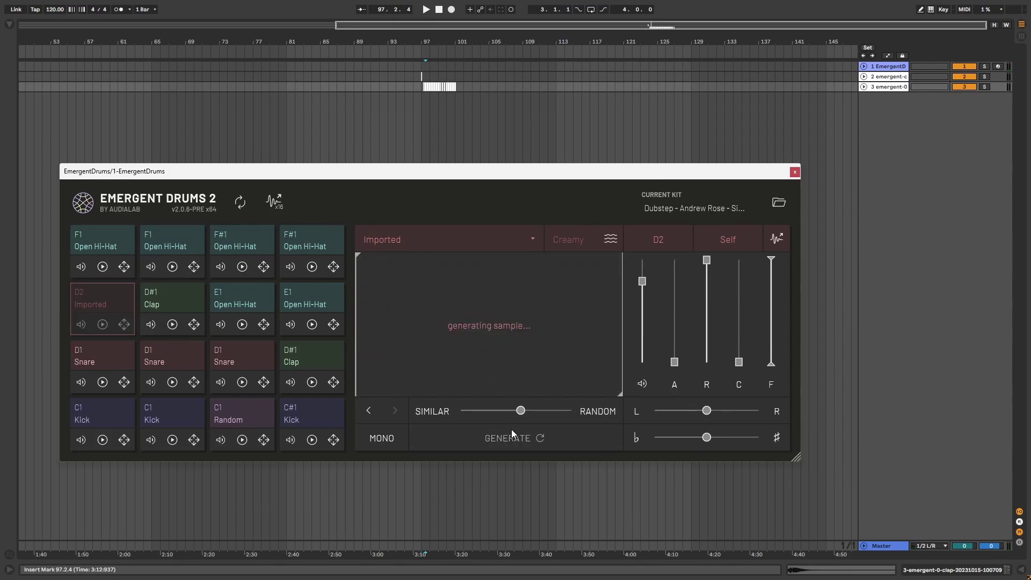
{"action": "left_click", "coordinate": [478, 336]}
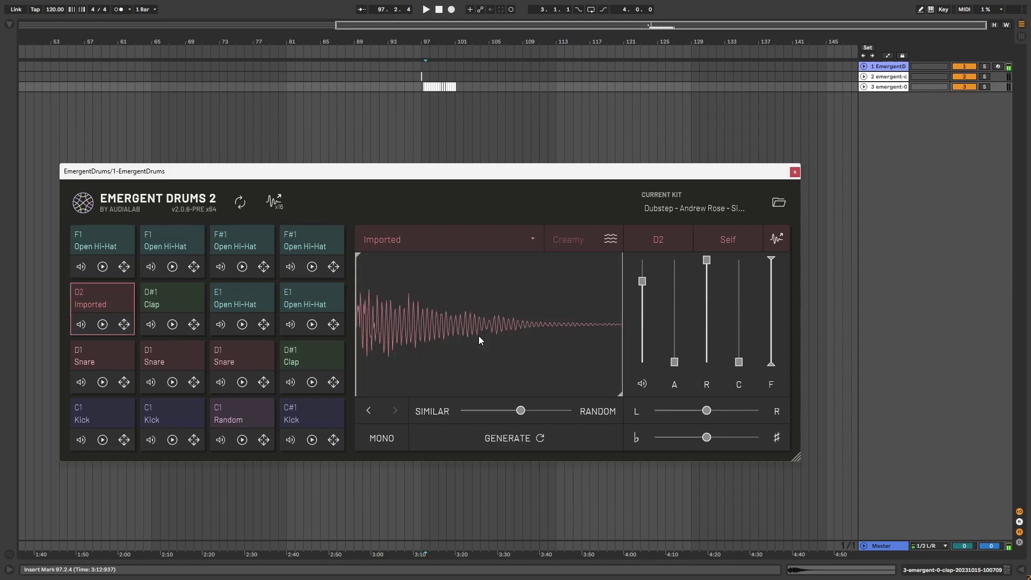
{"action": "left_click_drag", "start_coordinate": [161, 301], "coordinate": [312, 298]}
{"action": "left_click", "coordinate": [429, 425]}
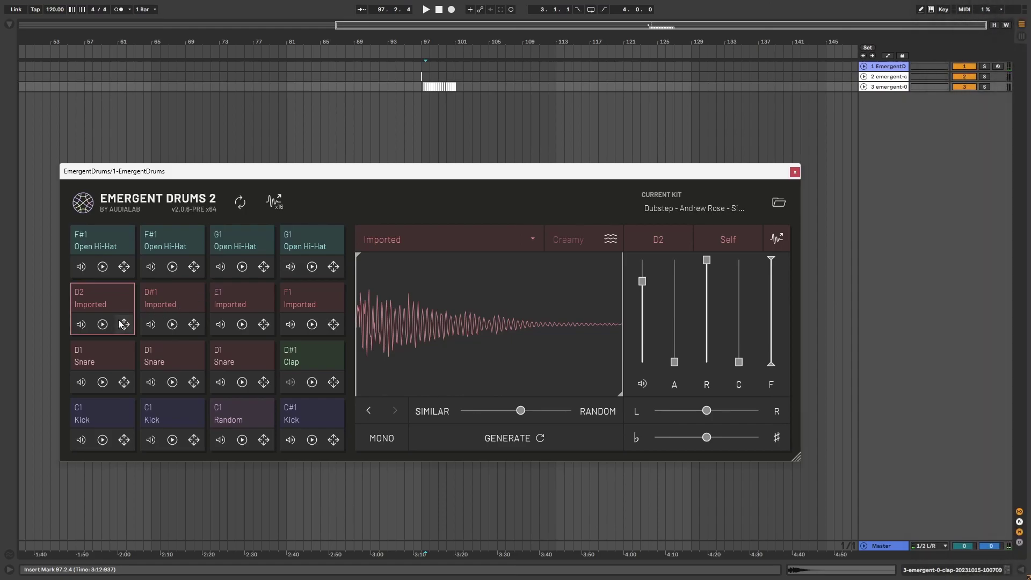
Step: Audition the four row-two Imported toms and pan the F1 tom toward the right
{"action": "left_click", "coordinate": [102, 325]}
{"action": "left_click", "coordinate": [242, 325]}
{"action": "left_click", "coordinate": [188, 299]}
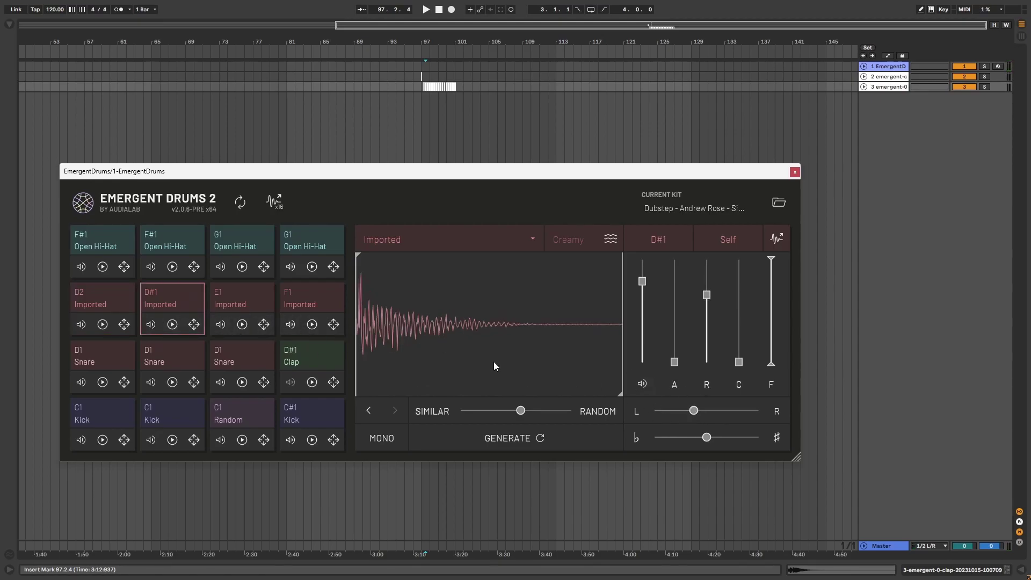
{"action": "left_click", "coordinate": [248, 304]}
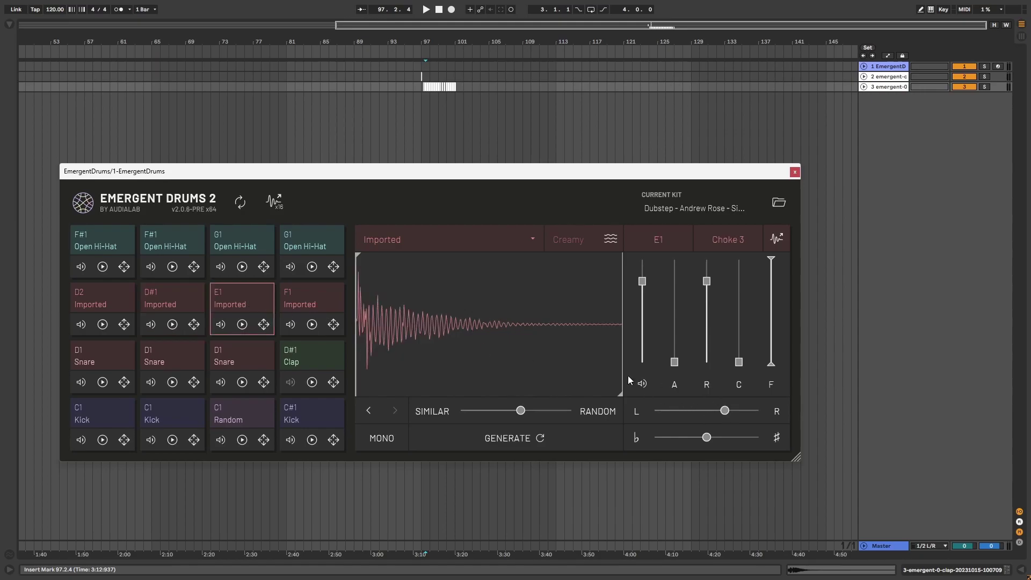
{"action": "left_click", "coordinate": [320, 297]}
{"action": "left_click_drag", "start_coordinate": [706, 411], "coordinate": [739, 411]}
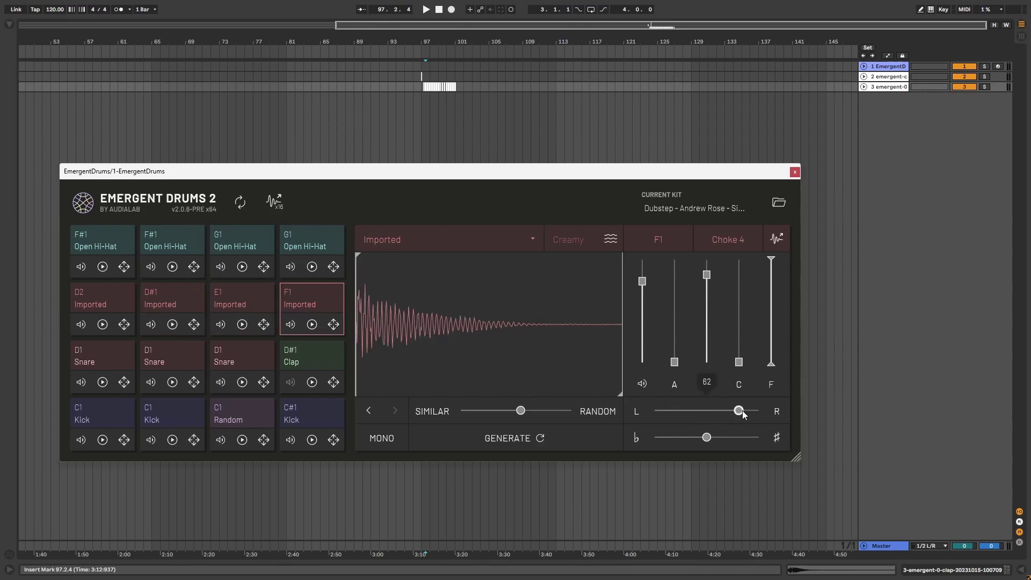
Step: Pitch the tom down to -8 semitones, switch F1 to mono, and audition it
{"action": "left_click", "coordinate": [102, 290]}
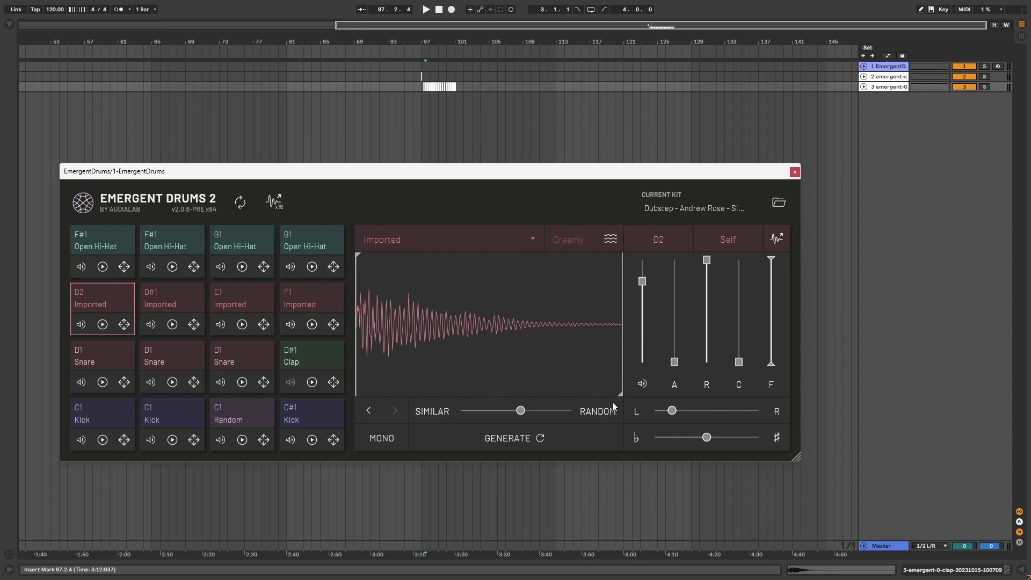
{"action": "left_click_drag", "start_coordinate": [705, 441], "coordinate": [692, 441]}
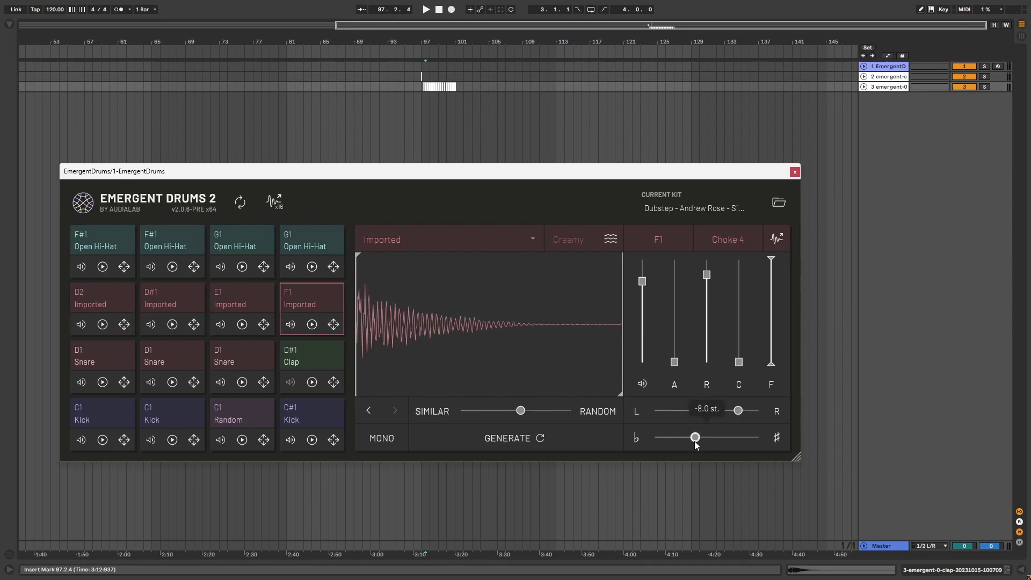
{"action": "left_click", "coordinate": [284, 326]}
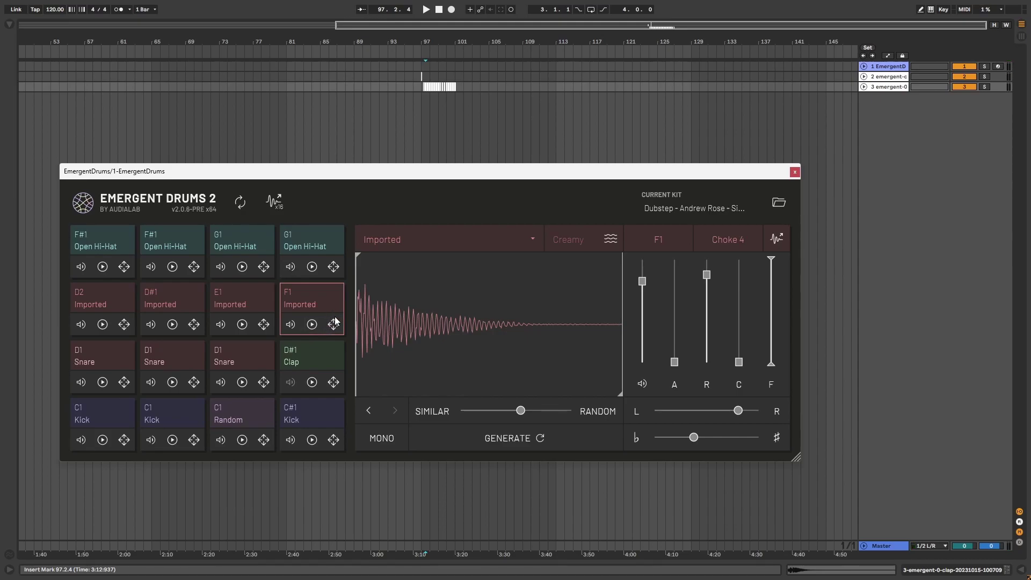
{"action": "left_click", "coordinate": [386, 438]}
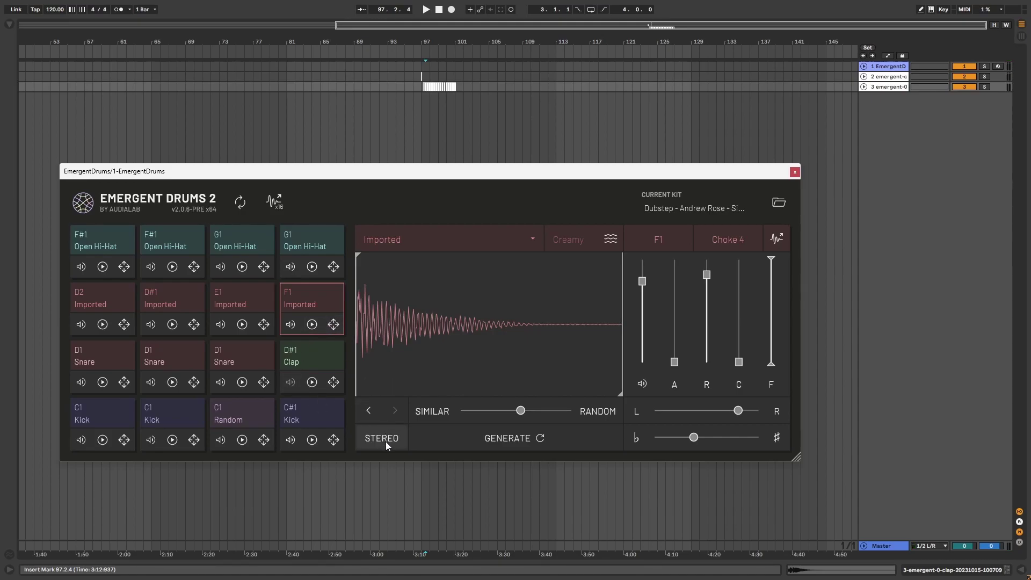
{"action": "left_click", "coordinate": [312, 325]}
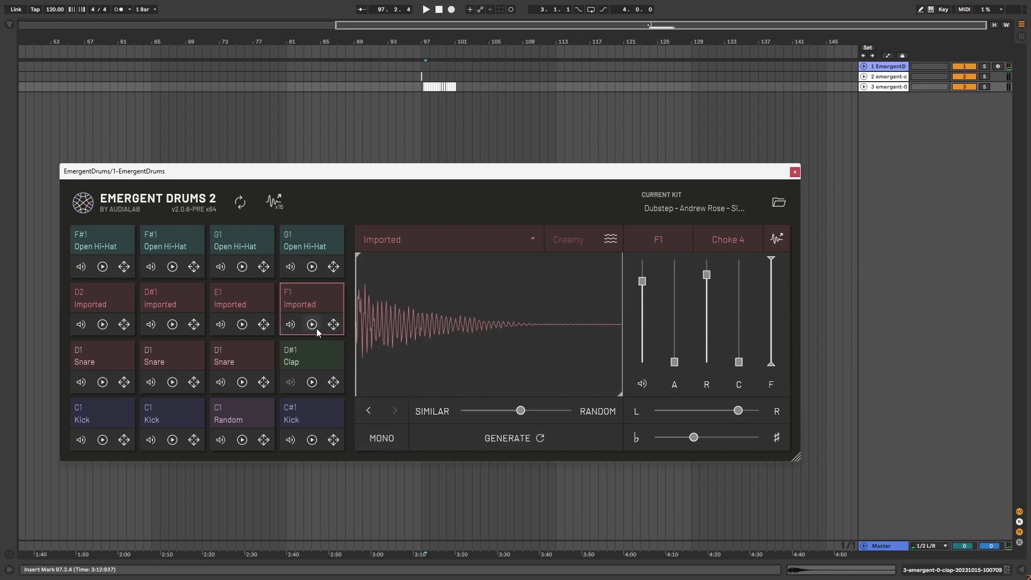
{"action": "left_click", "coordinate": [315, 326]}
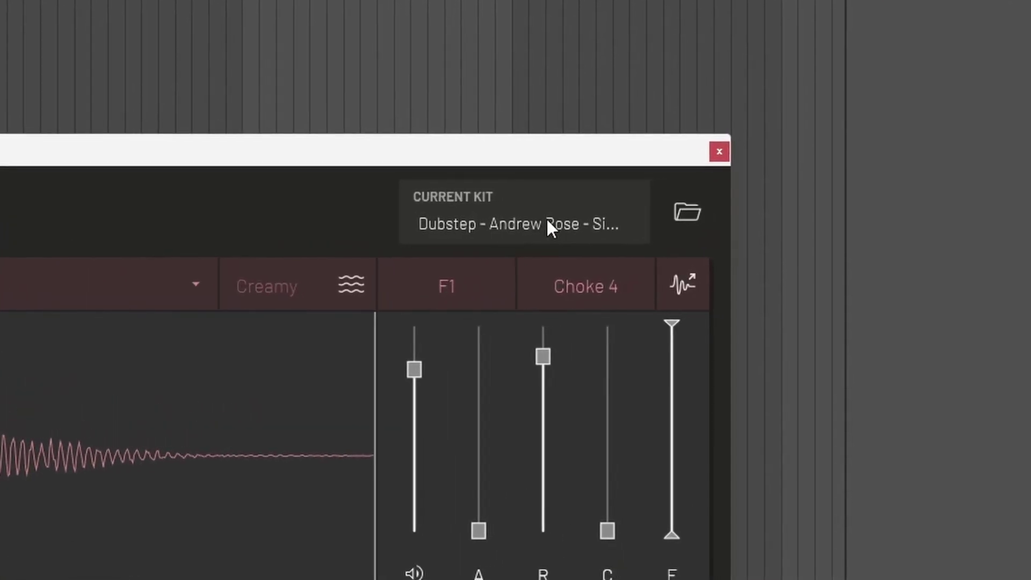
Step: Swap the F1 tom with the G1 hi-hat and back, leaving F1's choke at None
{"action": "left_click", "coordinate": [709, 208]}
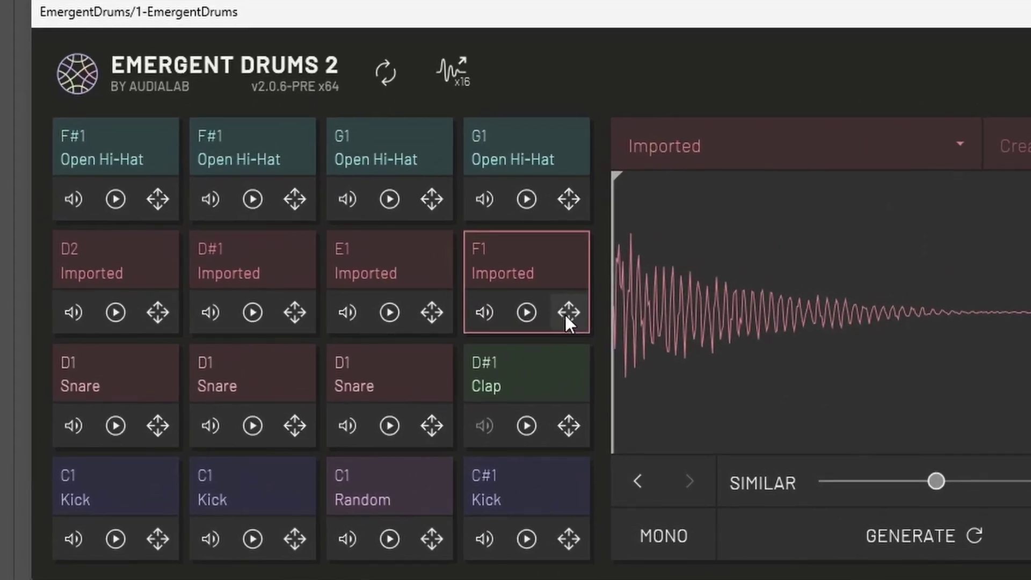
{"action": "left_click_drag", "start_coordinate": [333, 324], "coordinate": [333, 267]}
{"action": "left_click_drag", "start_coordinate": [568, 199], "coordinate": [579, 276]}
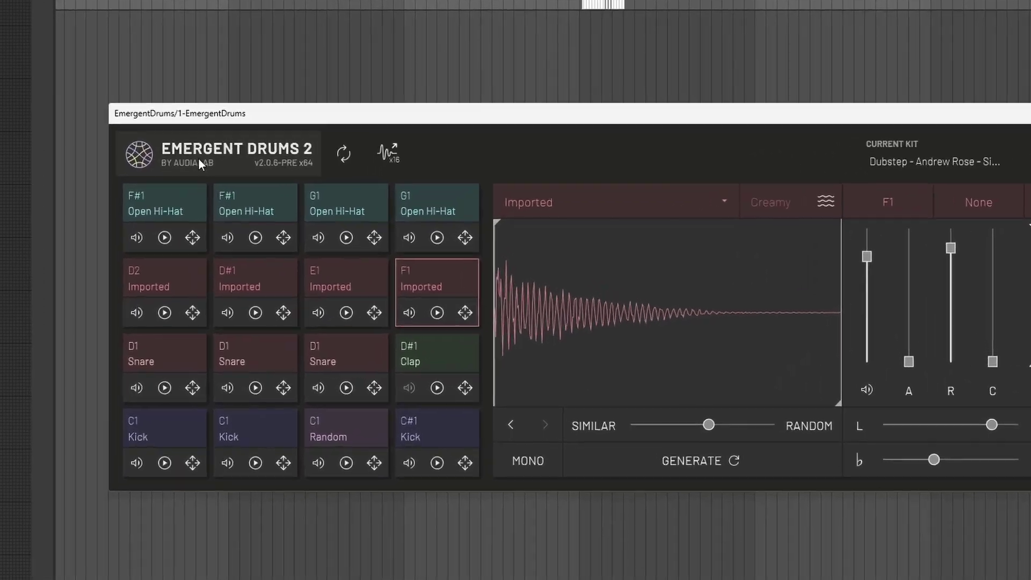
Step: Set output routing to multi, then bring up the compact/large view mode choices
{"action": "left_click", "coordinate": [127, 206]}
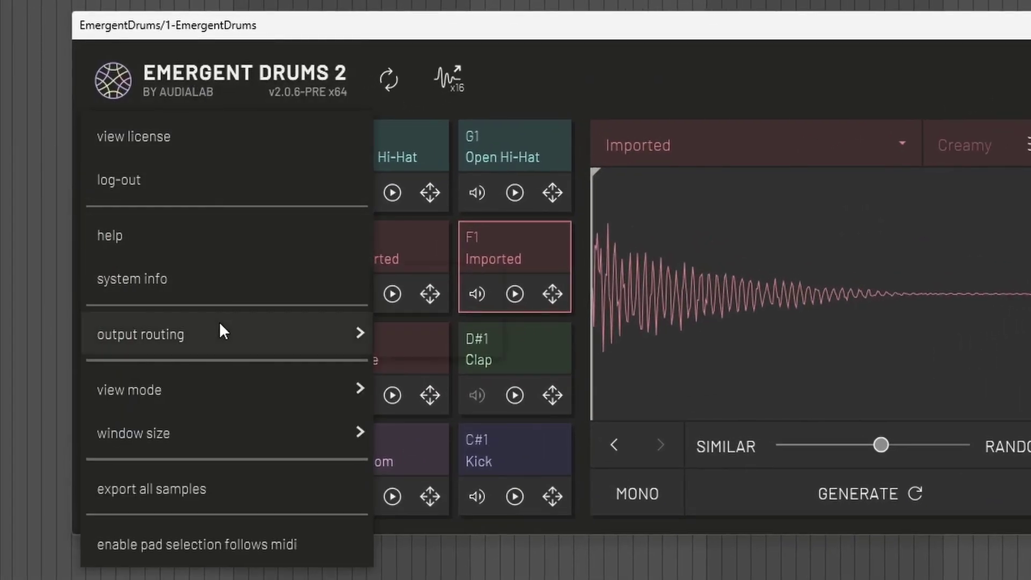
{"action": "mouse_move", "coordinate": [218, 329]}
{"action": "left_click", "coordinate": [409, 336]}
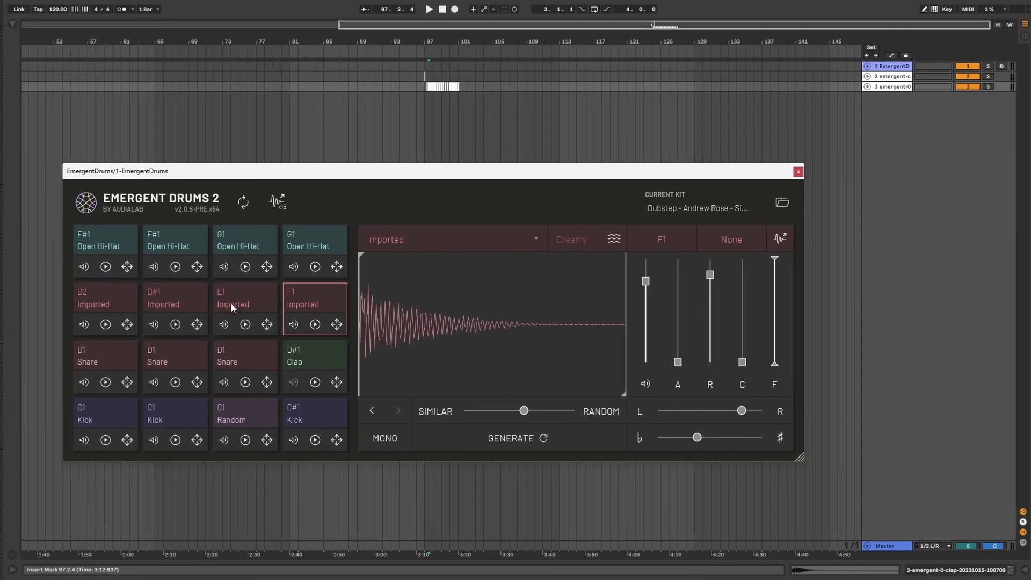
{"action": "left_click", "coordinate": [112, 80]}
{"action": "mouse_move", "coordinate": [124, 375]}
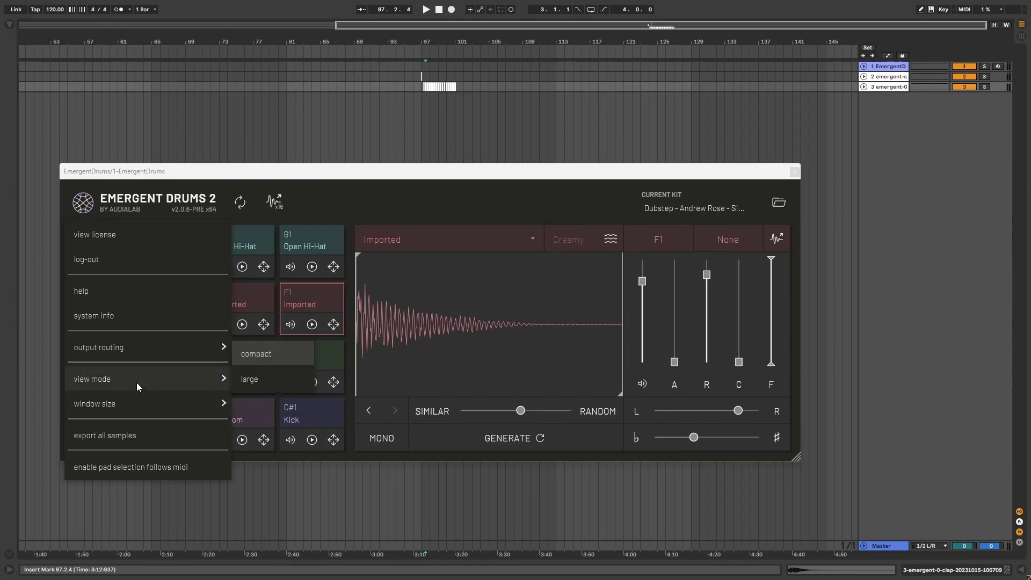
Step: Choose large view mode so all sixteen pads show their waveforms and controls
{"action": "left_click", "coordinate": [249, 379]}
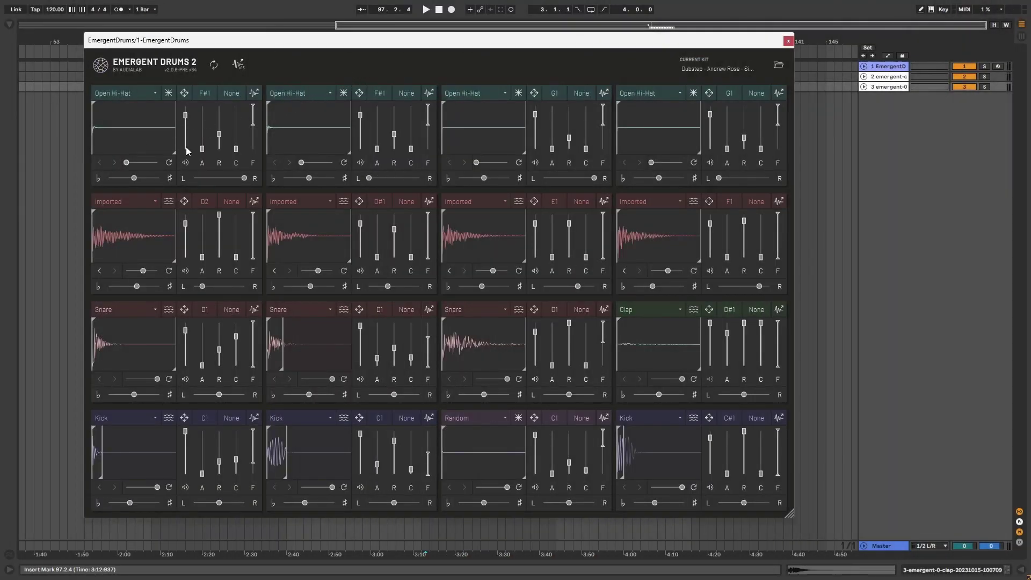